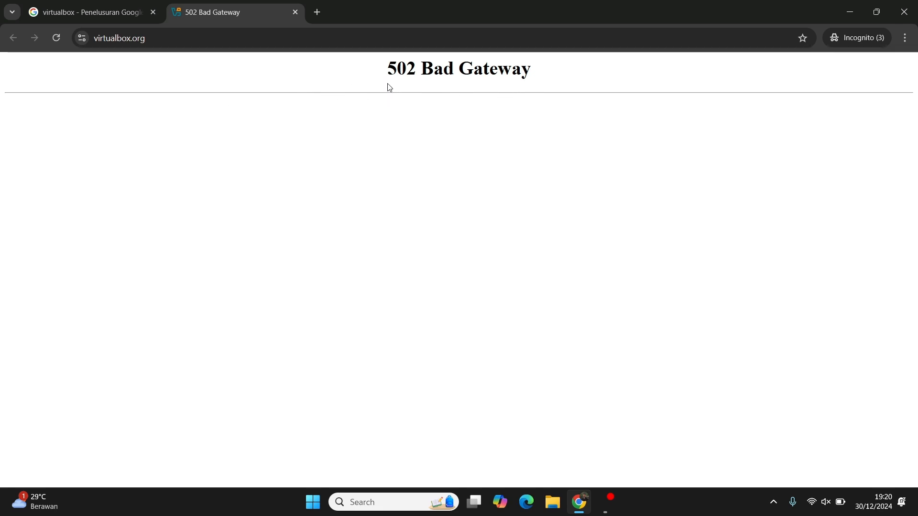
Return to the Google results for virtualbox and search for "download windows 10 iso file" instead
{"action": "left_click", "coordinate": [125, 14]}
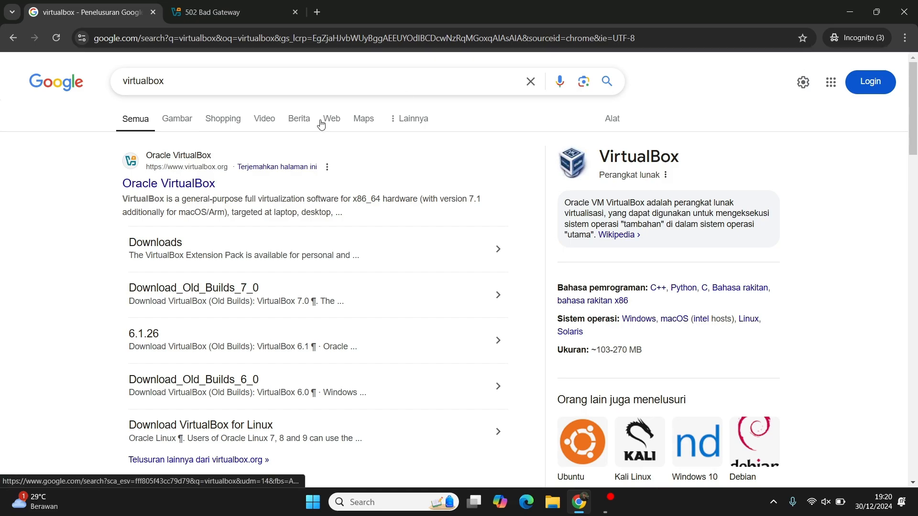
{"action": "left_click_drag", "start_coordinate": [208, 82], "coordinate": [109, 93]}
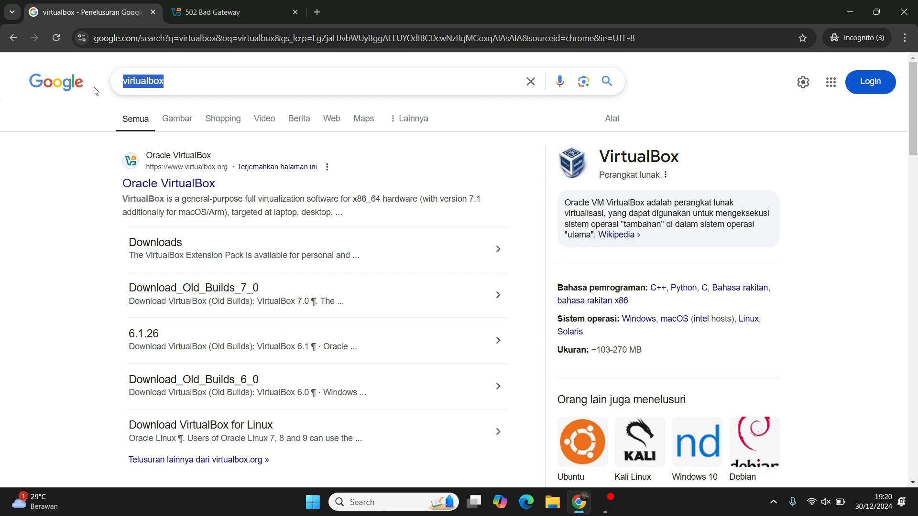
{"action": "type", "text": "download wdin"}
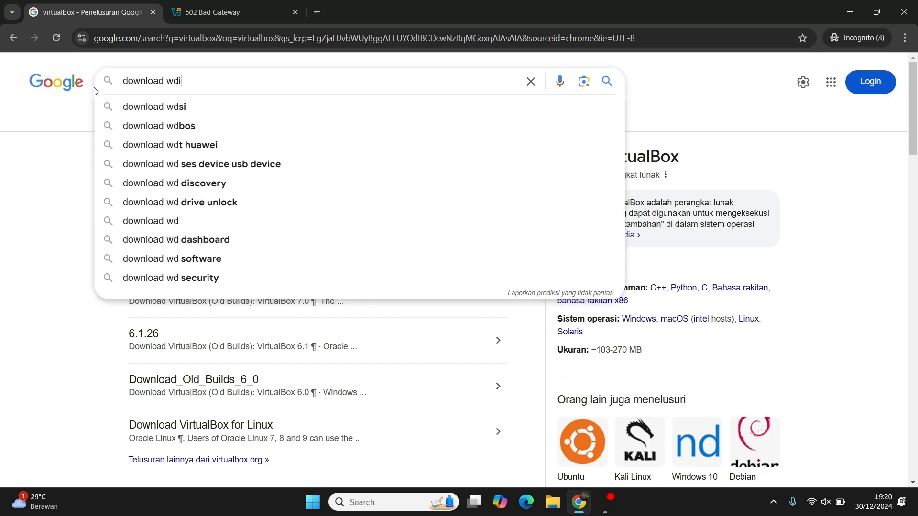
{"action": "key", "text": "BackSpace"}
{"action": "key", "text": "BackSpace"}
{"action": "key", "text": "BackSpace"}
{"action": "type", "text": "inwdo"}
{"action": "key", "text": "BackSpace"}
{"action": "key", "text": "BackSpace"}
{"action": "key", "text": "BackSpace"}
{"action": "type", "text": "d"}
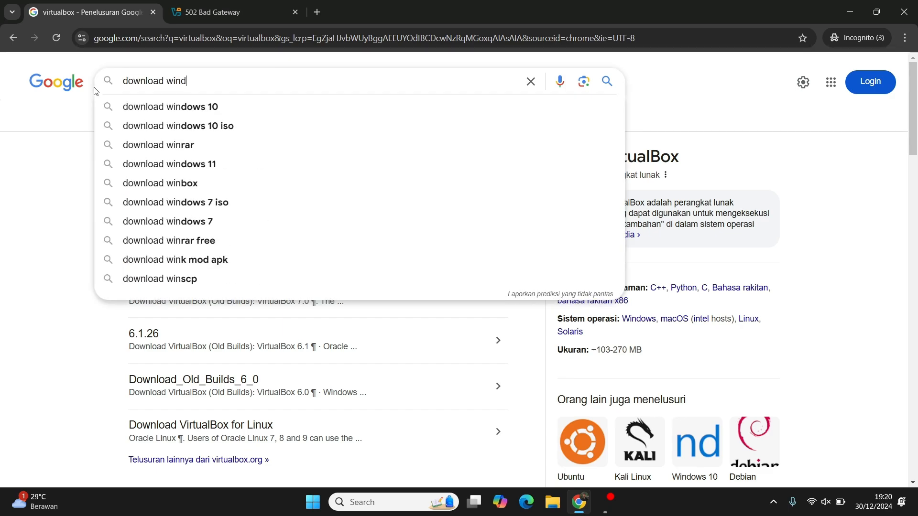
{"action": "type", "text": "ows 10 iso file"}
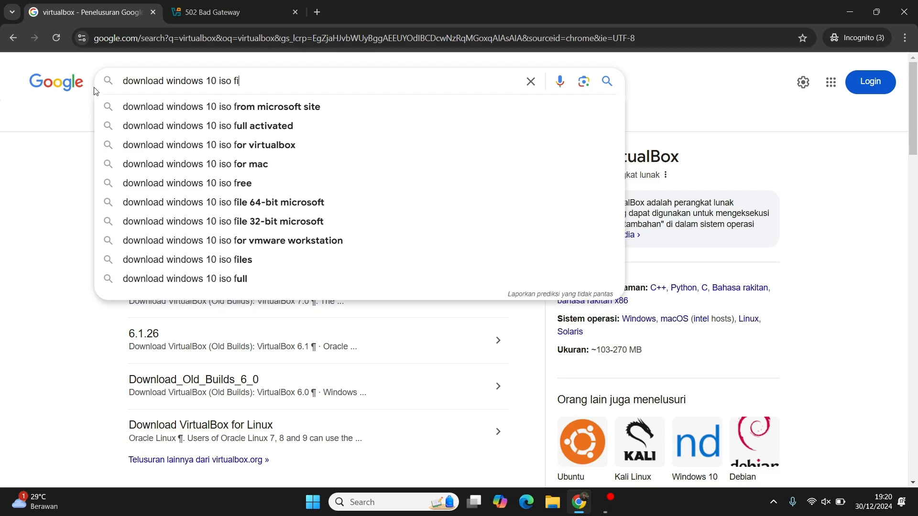
{"action": "key", "text": "Return"}
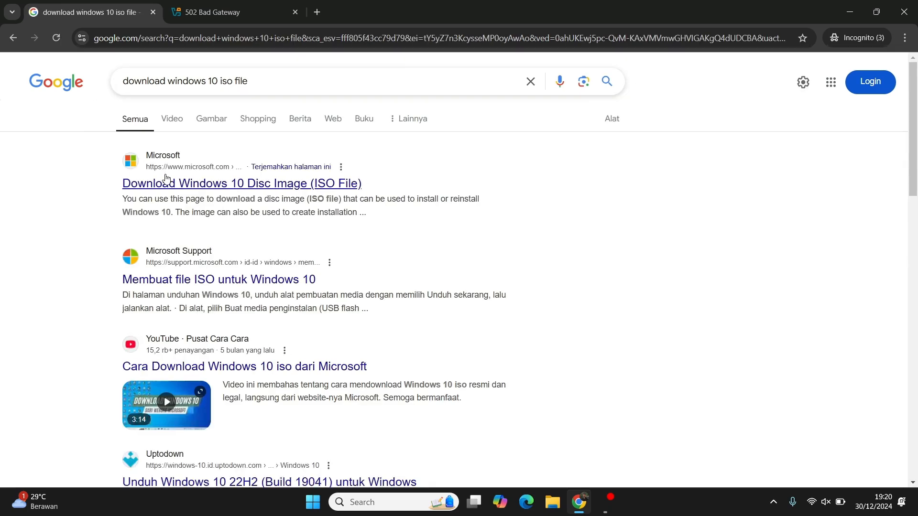
Open Microsoft's Windows 10 disc image (ISO file) result and go to the section on creating Windows 10 installation media
{"action": "left_click", "coordinate": [217, 184]}
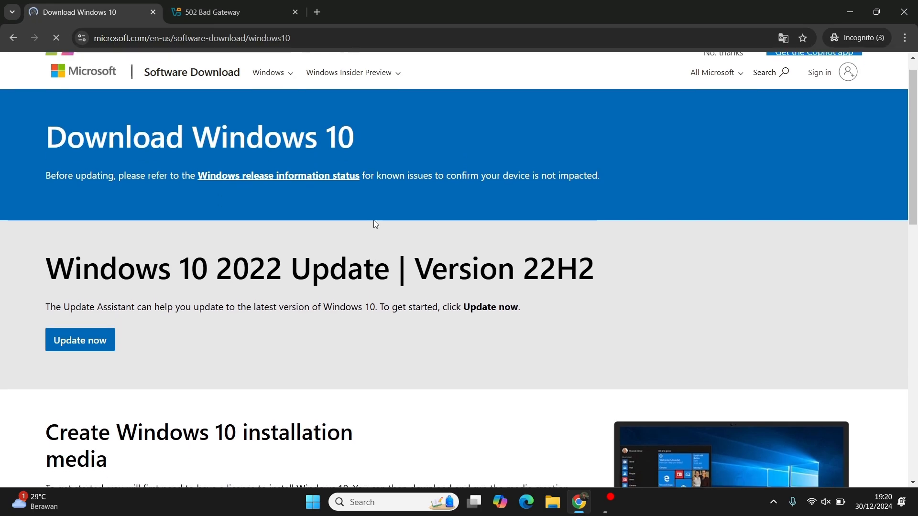
{"action": "scroll", "coordinate": [363, 237], "scroll_direction": "down", "scroll_amount": 4}
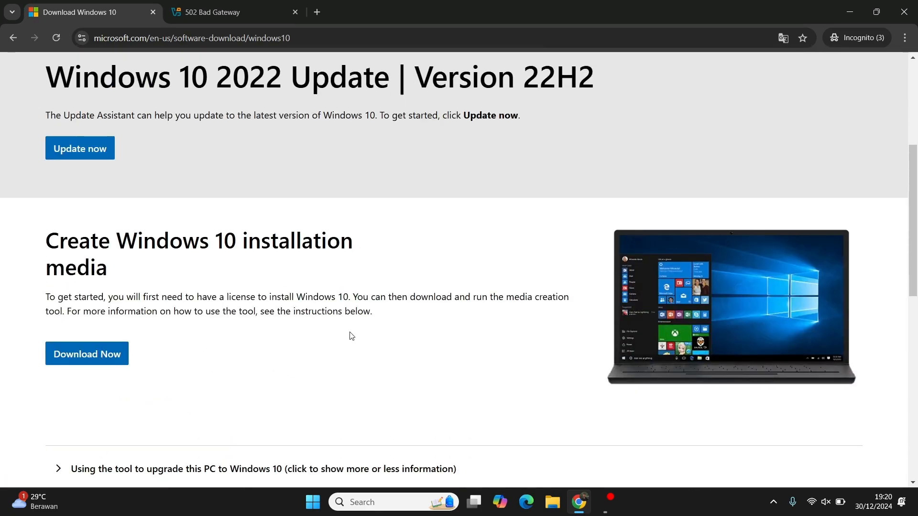
{"action": "left_click", "coordinate": [201, 11]}
{"action": "left_click", "coordinate": [98, 9]}
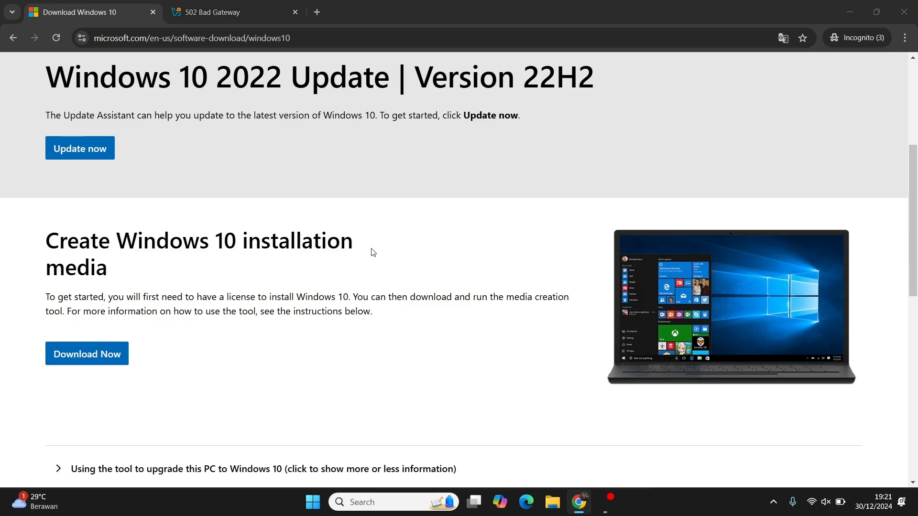
Find Oracle VM VirtualBox with the Windows search and launch it
{"action": "key", "text": "super"}
{"action": "type", "text": "virtualbox"}
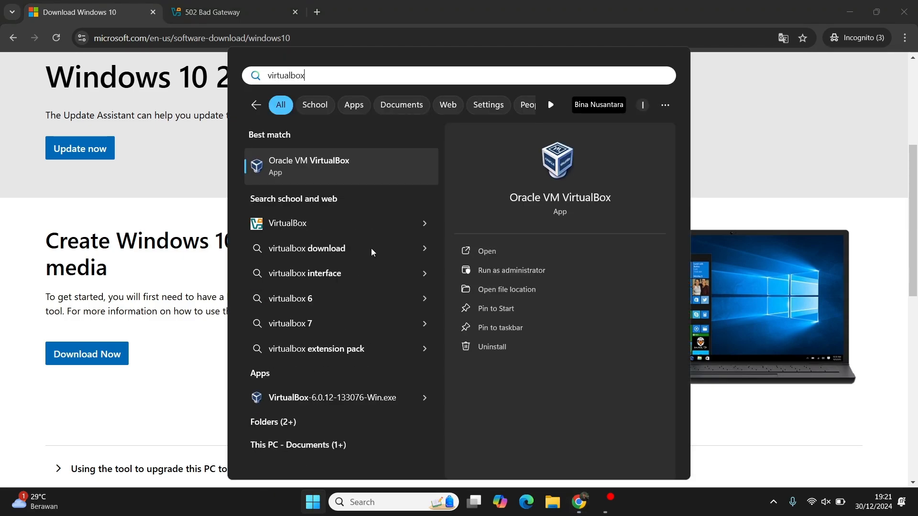
{"action": "left_click", "coordinate": [293, 166]}
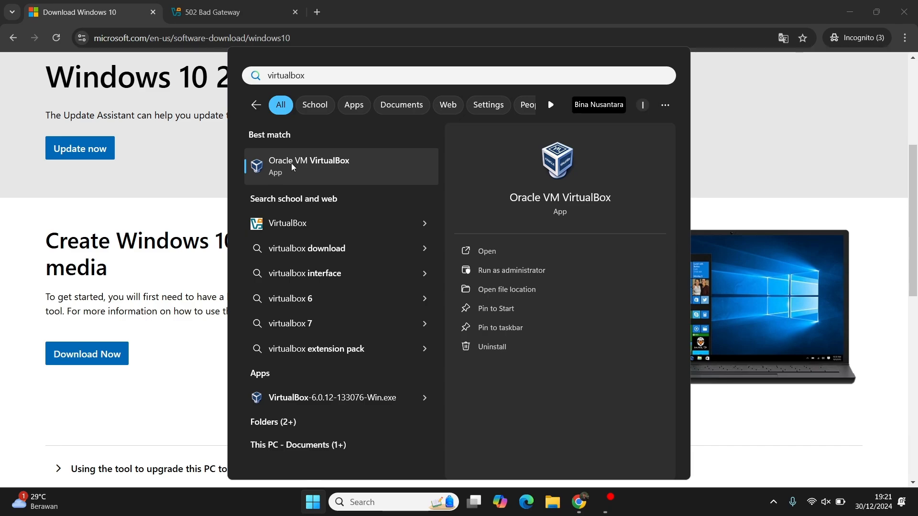
{"action": "left_click", "coordinate": [293, 166]}
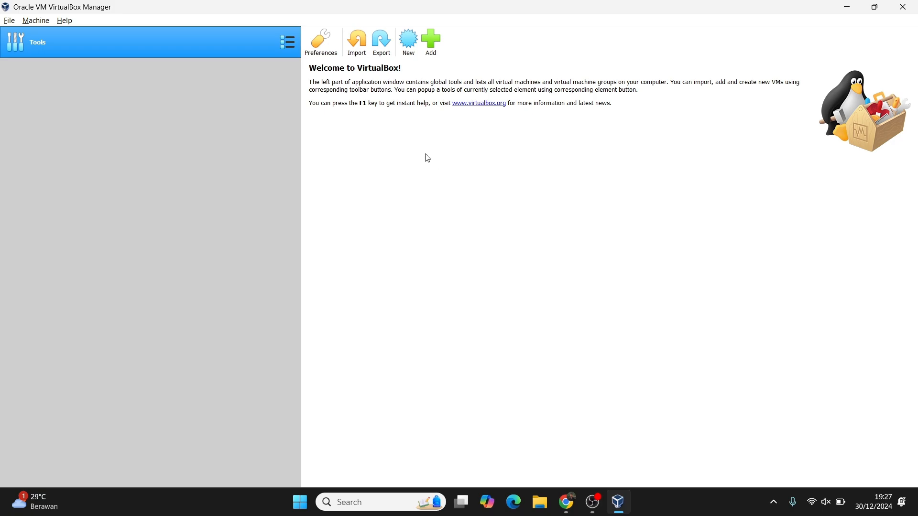
Begin creating a new virtual machine and name it "Tutorial VirtualBox"
{"action": "left_click", "coordinate": [408, 49]}
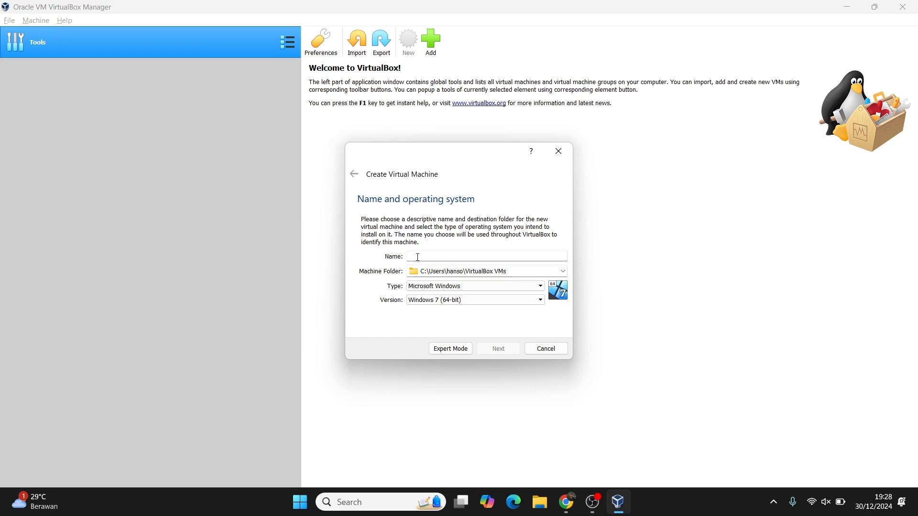
{"action": "left_click", "coordinate": [440, 261]}
{"action": "type", "text": "Tutorai"}
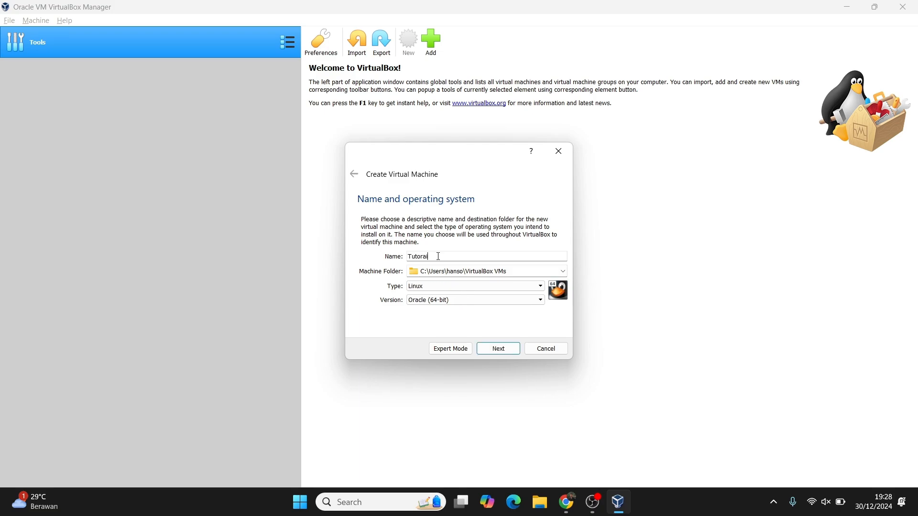
{"action": "key", "text": "BackSpace"}
{"action": "type", "text": "ial Virtual"}
{"action": "key", "text": "BackSpace"}
{"action": "key", "text": "BackSpace"}
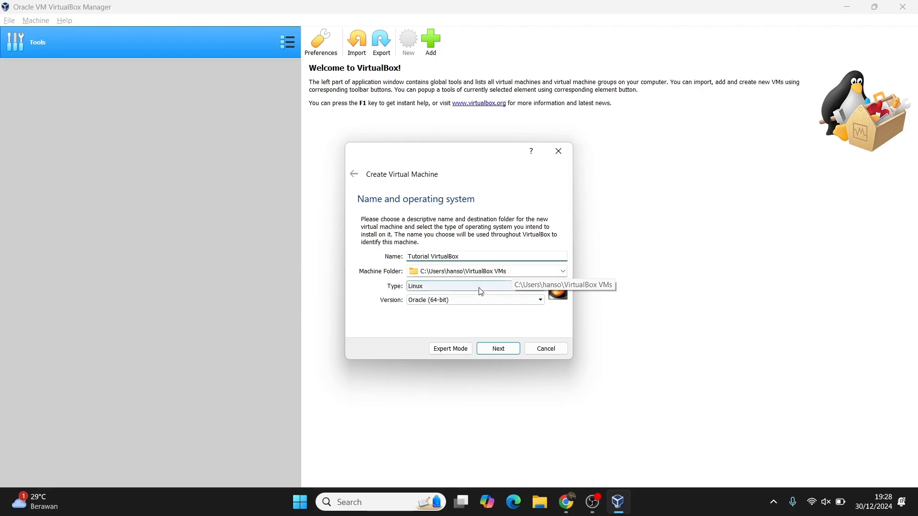
Set the machine's operating system type to Microsoft Windows and its version to Windows 10 (64-bit)
{"action": "left_click", "coordinate": [480, 291]}
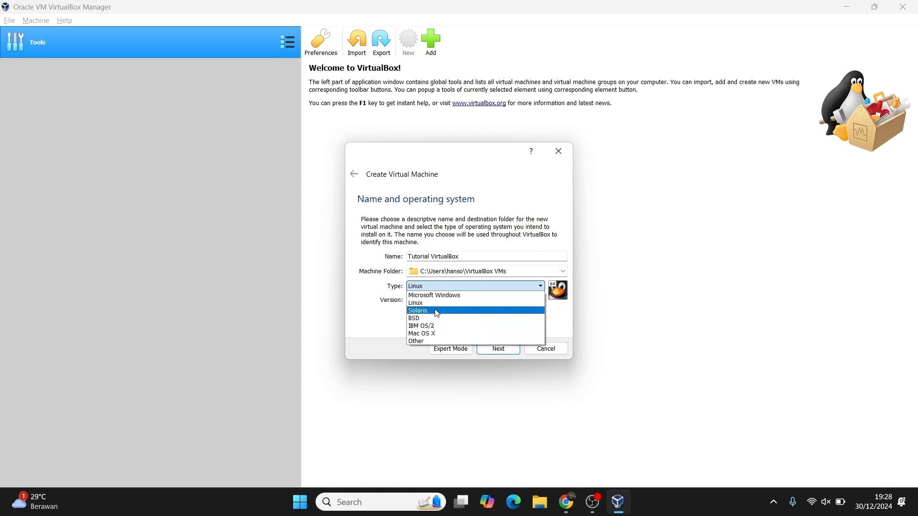
{"action": "left_click", "coordinate": [435, 295]}
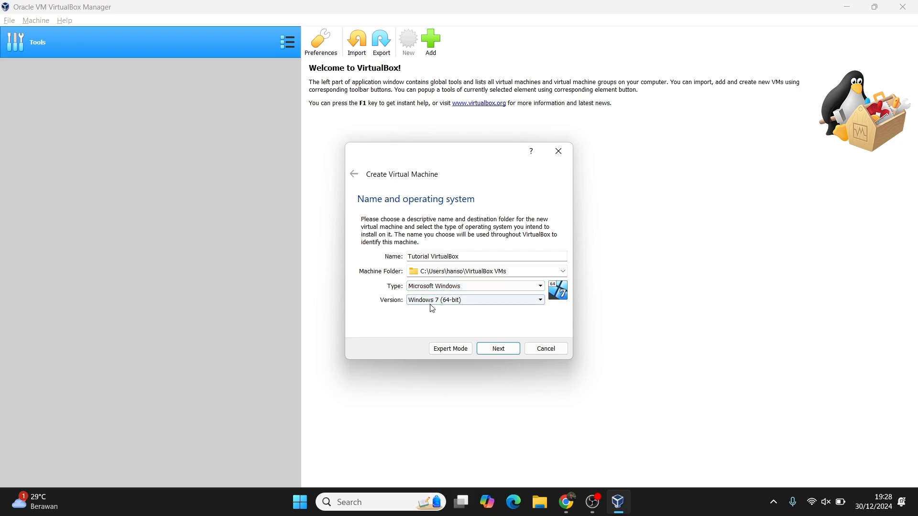
{"action": "left_click", "coordinate": [431, 301]}
{"action": "scroll", "coordinate": [453, 337], "scroll_direction": "down", "scroll_amount": 3}
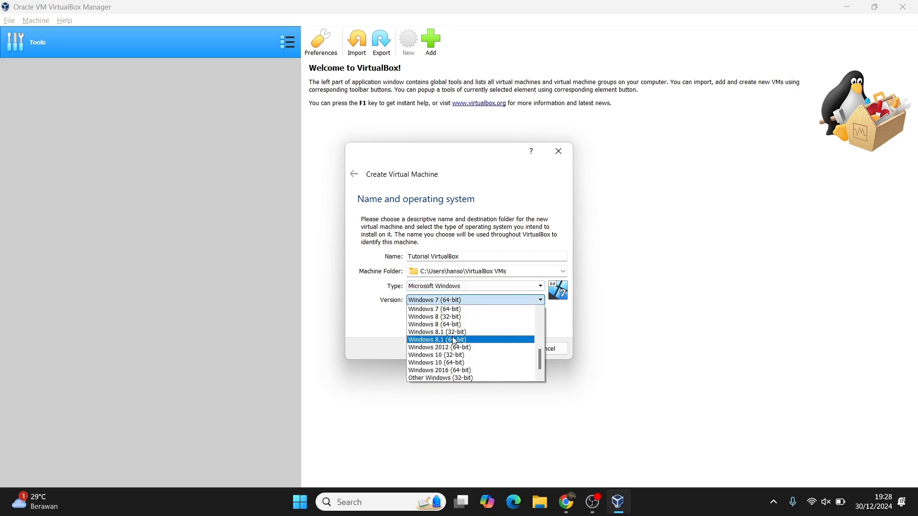
{"action": "left_click", "coordinate": [465, 363]}
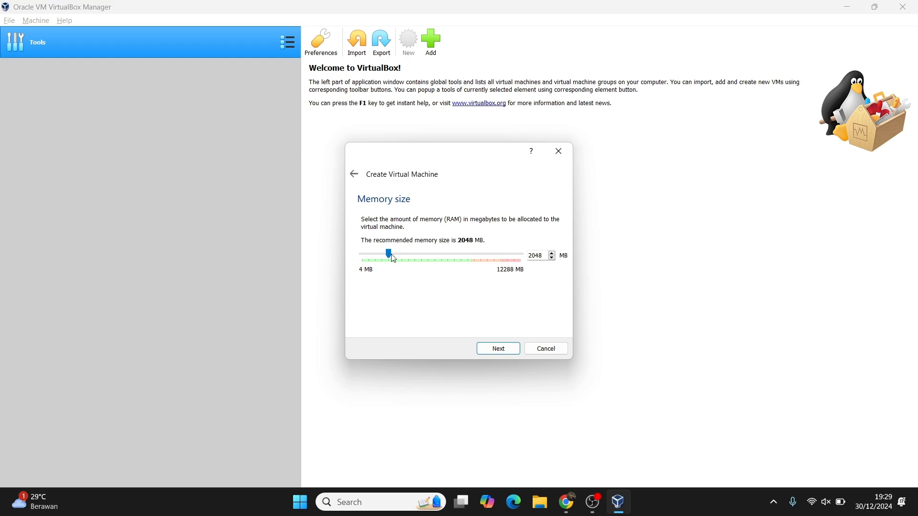
Accept 2048 MB as the virtual machine's memory size and continue to the hard disk setup
{"action": "mouse_move", "coordinate": [388, 254]}
{"action": "left_mouse_down"}
{"action": "mouse_move", "coordinate": [492, 257]}
{"action": "mouse_move", "coordinate": [392, 260]}
{"action": "left_mouse_up"}
{"action": "left_click", "coordinate": [544, 255]}
{"action": "left_click", "coordinate": [503, 350]}
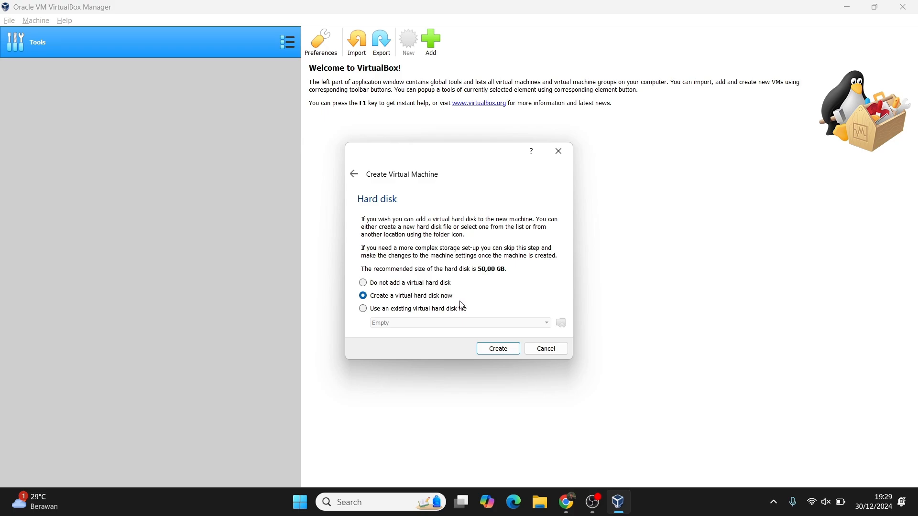
Choose to create a virtual hard disk now, using the VHD (Virtual Hard Disk) file type with fixed size storage
{"action": "left_click", "coordinate": [500, 350]}
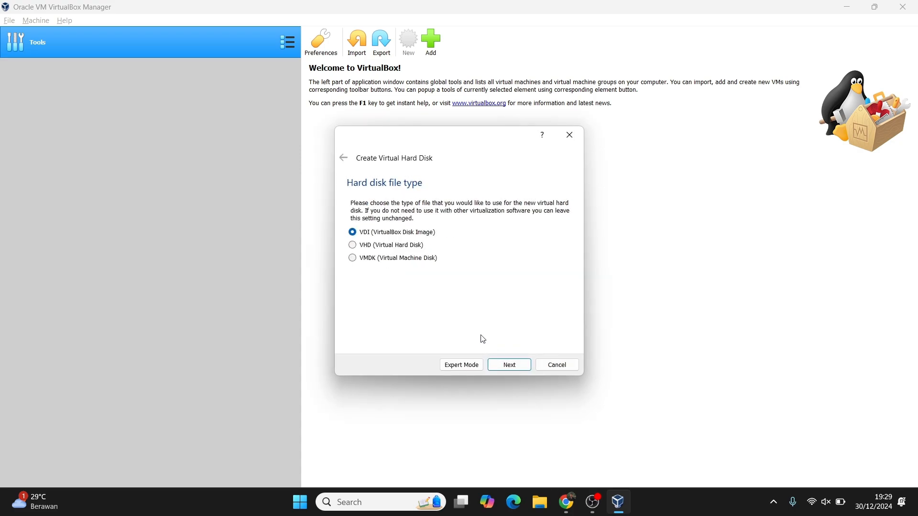
{"action": "left_click", "coordinate": [410, 248]}
{"action": "left_click", "coordinate": [504, 365]}
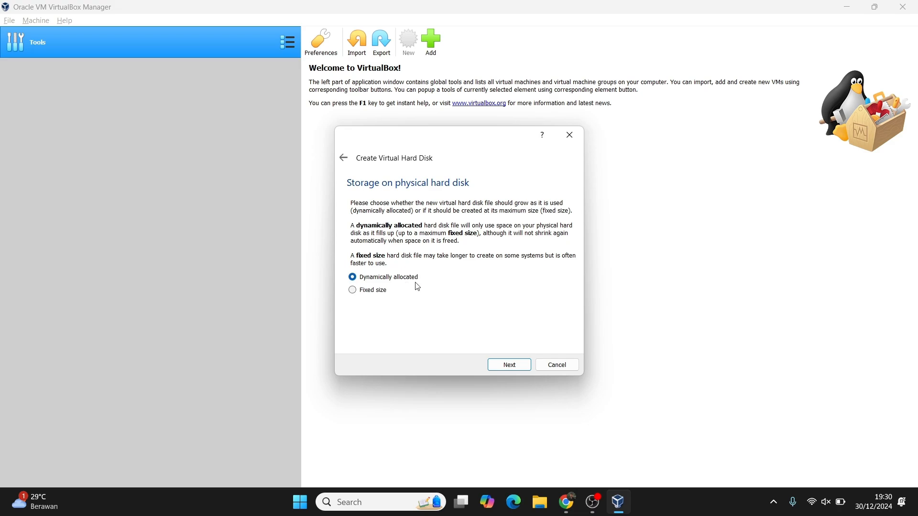
{"action": "left_click", "coordinate": [373, 292]}
{"action": "left_click", "coordinate": [513, 369]}
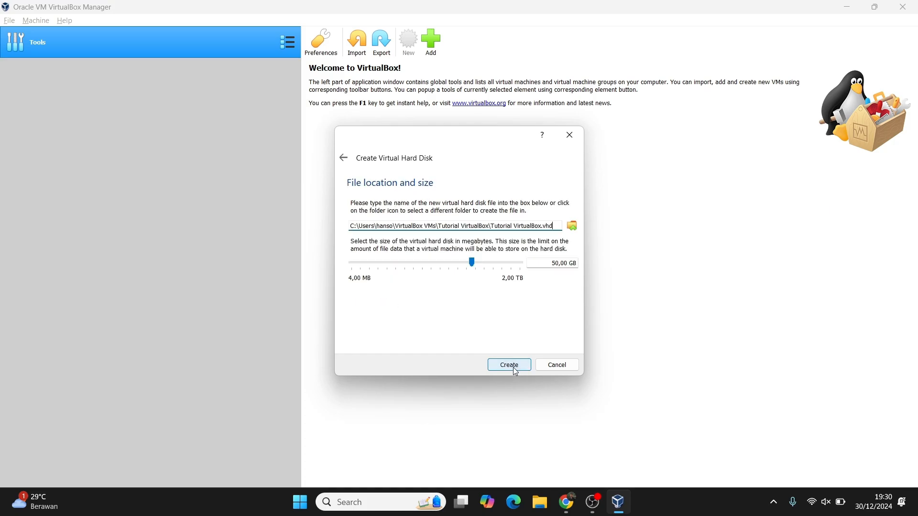
Set the virtual hard disk's size to 15,00 GB in the default file location and create it
{"action": "left_click", "coordinate": [553, 225]}
{"action": "mouse_move", "coordinate": [473, 265]}
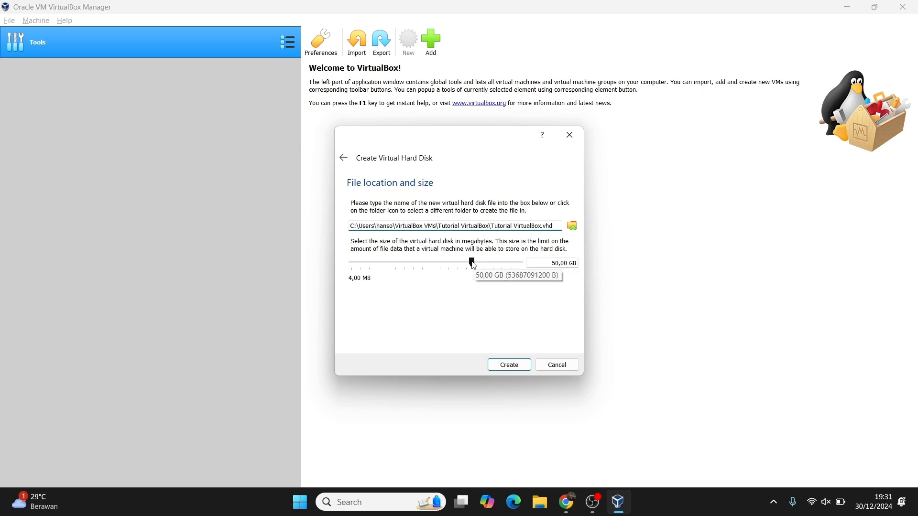
{"action": "mouse_move", "coordinate": [472, 260]}
{"action": "left_mouse_down"}
{"action": "mouse_move", "coordinate": [396, 267]}
{"action": "mouse_move", "coordinate": [458, 264]}
{"action": "left_mouse_up"}
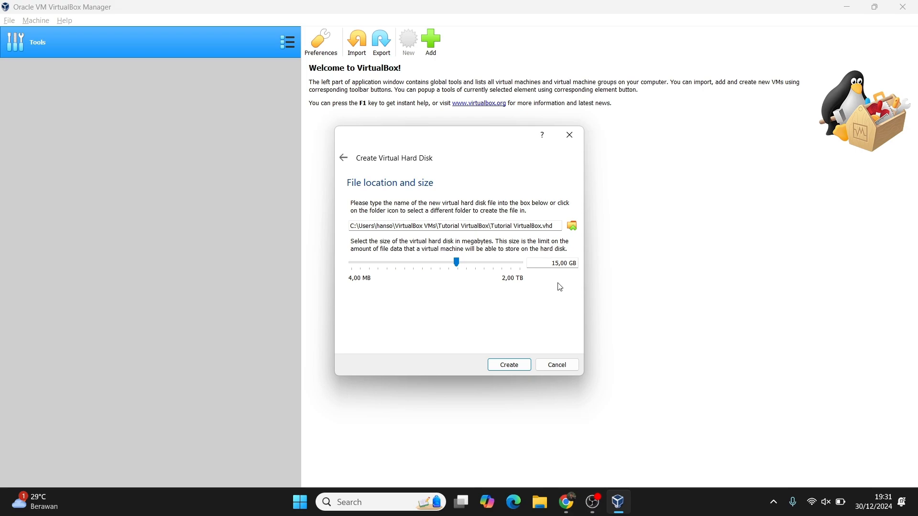
{"action": "left_click", "coordinate": [514, 368]}
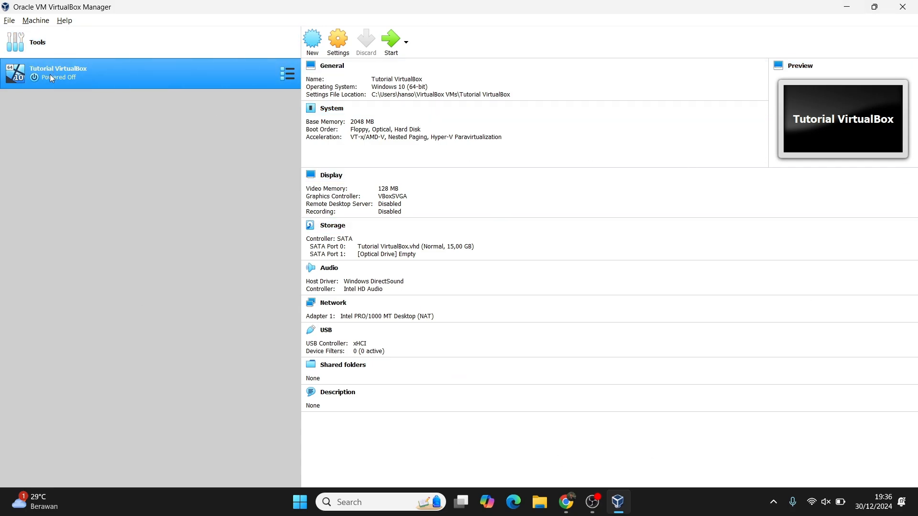
{"action": "left_click", "coordinate": [286, 75]}
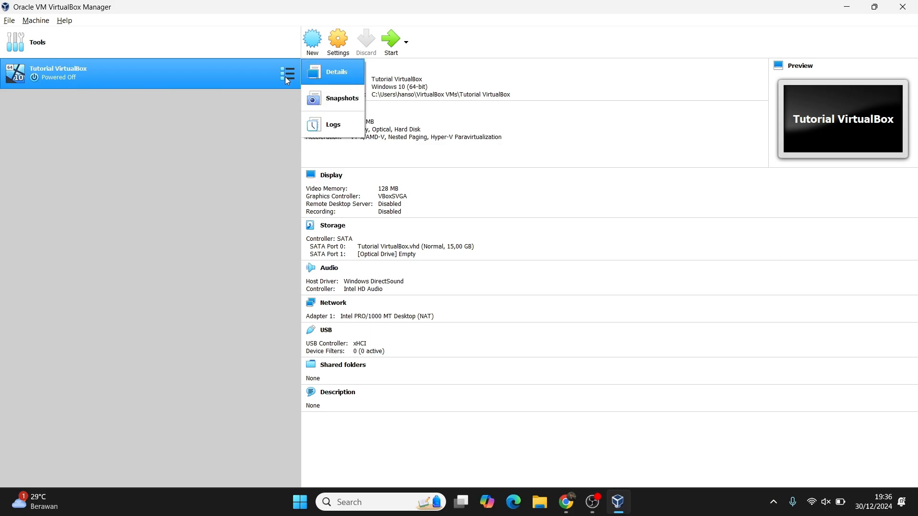
{"action": "left_click", "coordinate": [281, 95]}
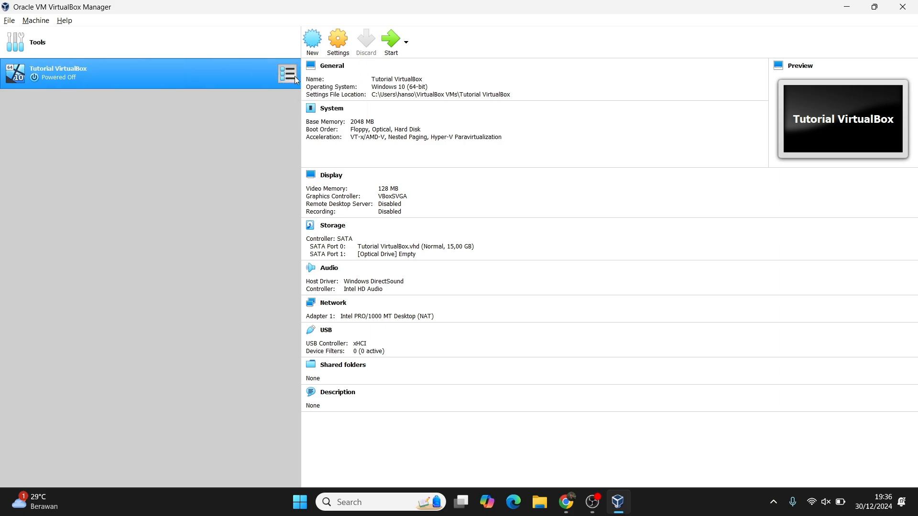
Start the Tutorial VirtualBox machine with Windows.iso selected as its start-up disk
{"action": "left_click", "coordinate": [390, 42]}
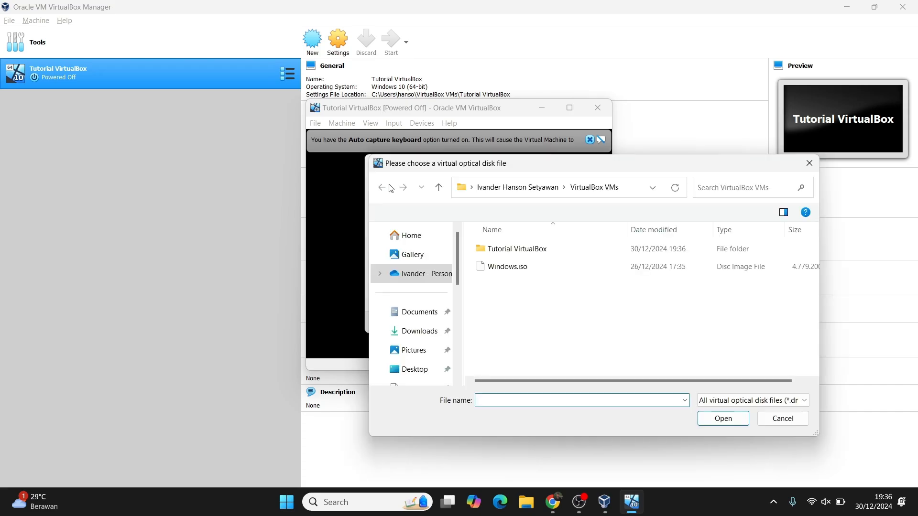
{"action": "left_click", "coordinate": [582, 272]}
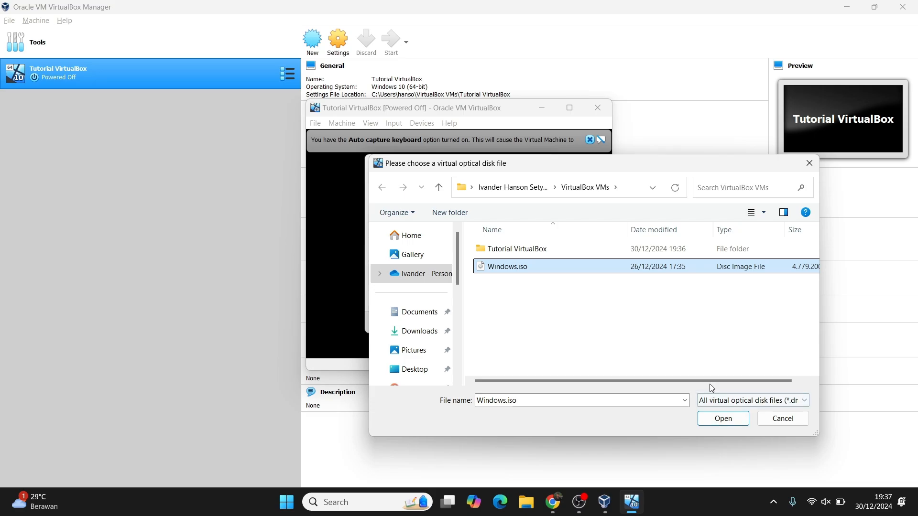
{"action": "scroll", "coordinate": [741, 380], "scroll_direction": "right", "scroll_amount": 1}
{"action": "left_click", "coordinate": [723, 419]}
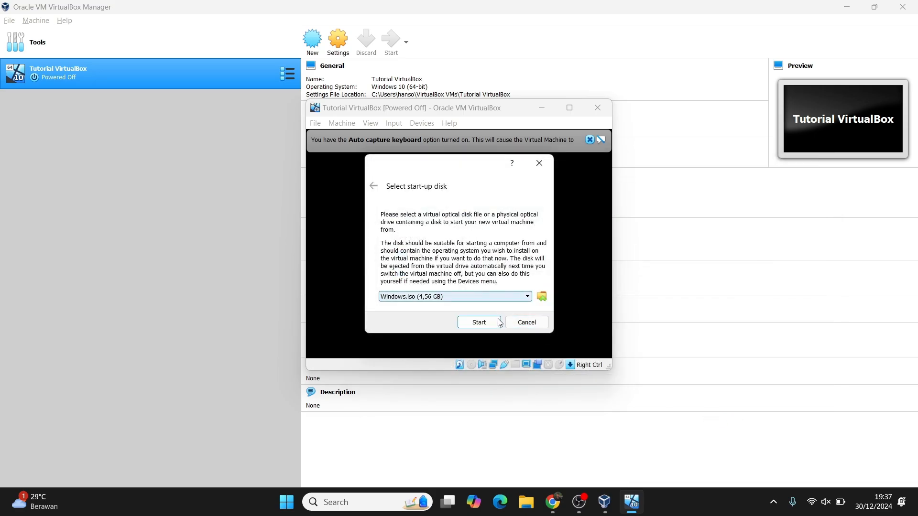
{"action": "left_click", "coordinate": [477, 325]}
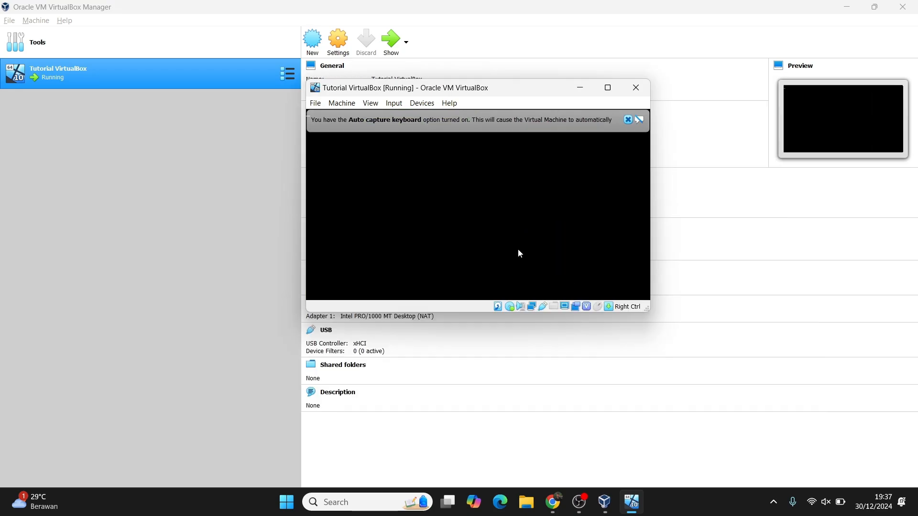
Reposition the running virtual machine's window so that its whole display fits on the screen
{"action": "left_click_drag", "start_coordinate": [518, 93], "coordinate": [415, 88]}
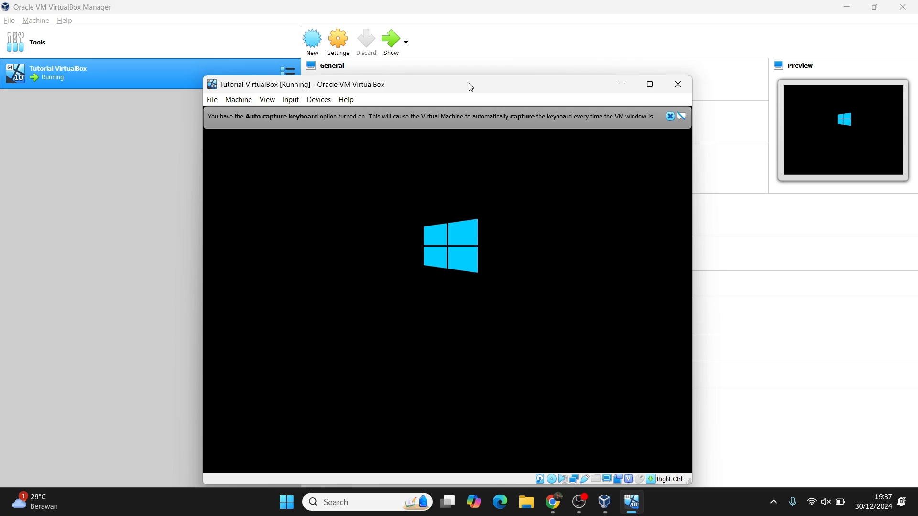
{"action": "left_click_drag", "start_coordinate": [471, 87], "coordinate": [482, 43]}
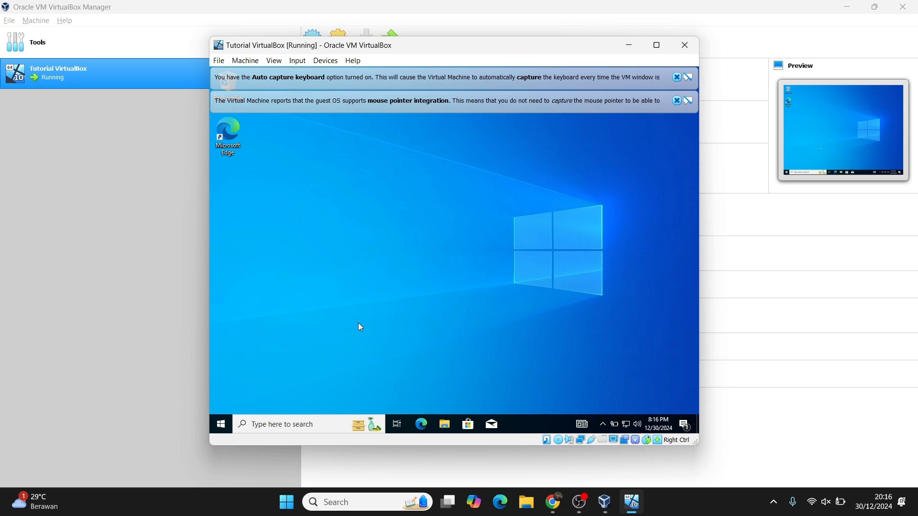
Switch the running Tutorial VirtualBox machine to full-screen mode
{"action": "left_click", "coordinate": [277, 62]}
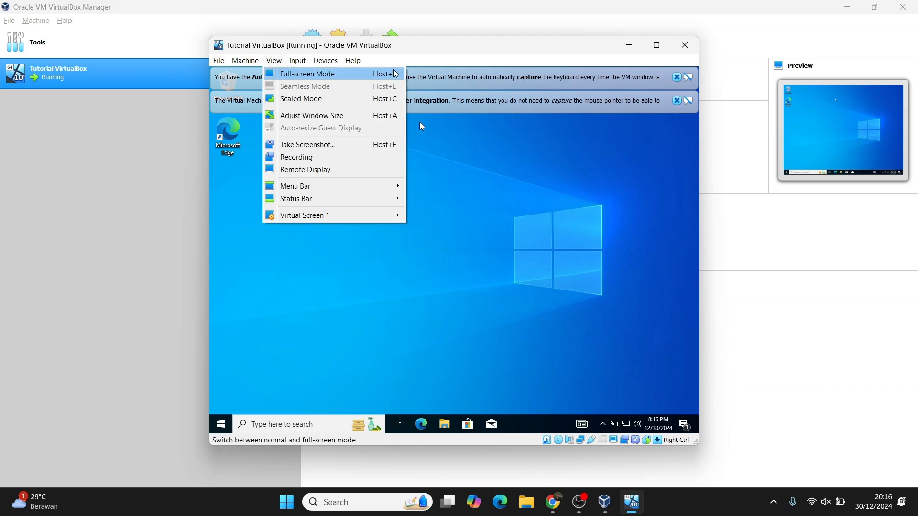
{"action": "left_click", "coordinate": [456, 141]}
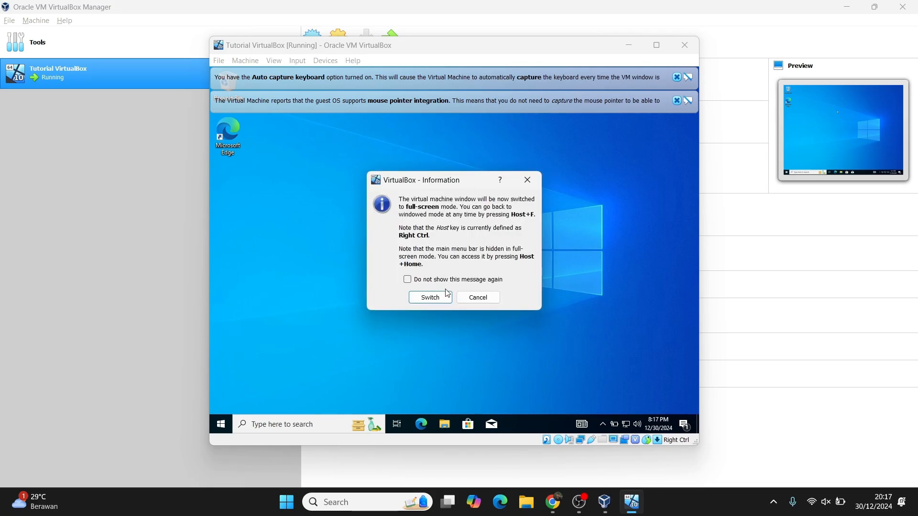
{"action": "left_click", "coordinate": [434, 297]}
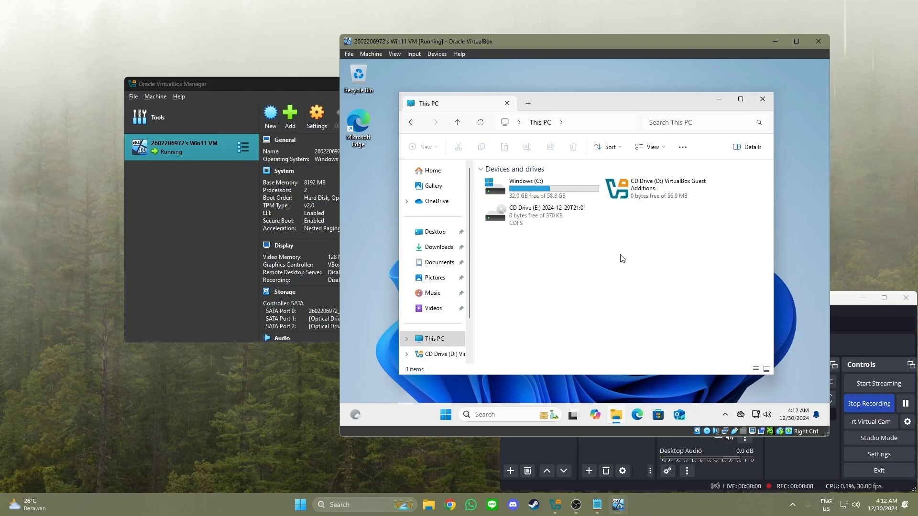
Insert the Guest Additions CD image into the running Windows 11 virtual machine
{"action": "left_click", "coordinate": [226, 252]}
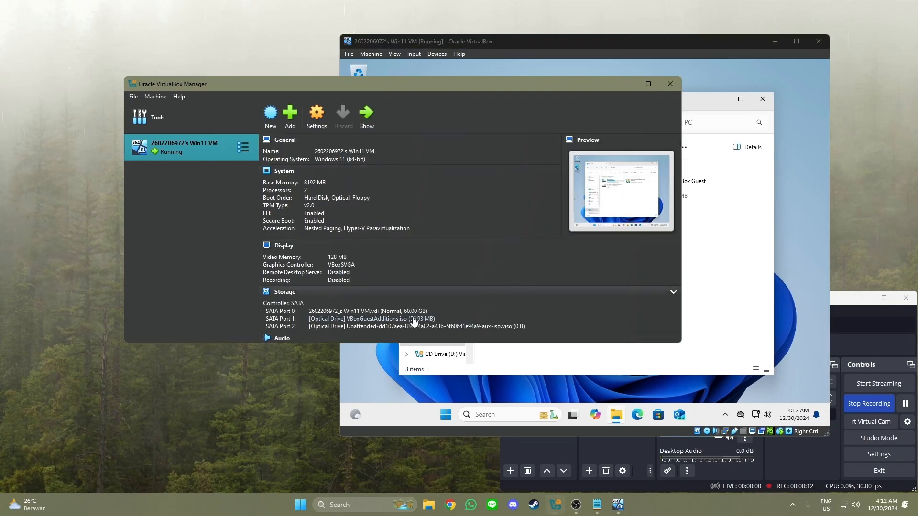
{"action": "left_click", "coordinate": [739, 309]}
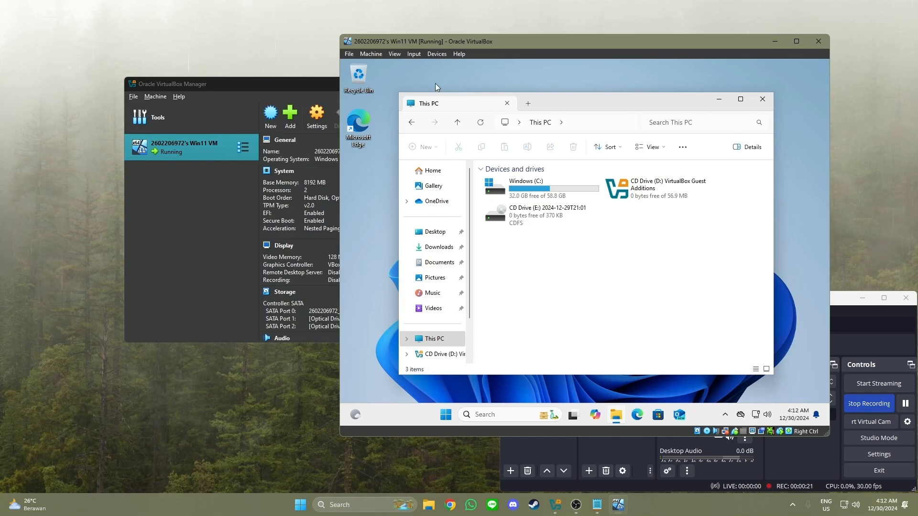
{"action": "left_click", "coordinate": [436, 54]}
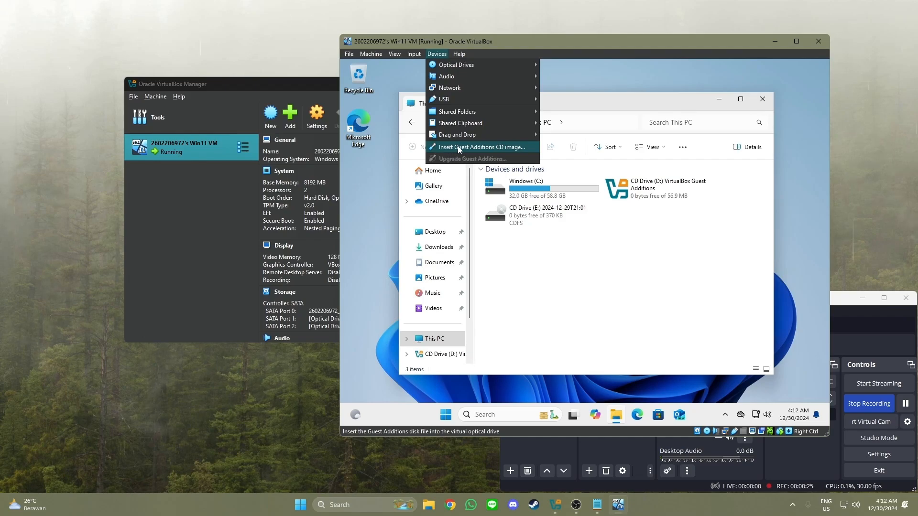
{"action": "left_click", "coordinate": [490, 148]}
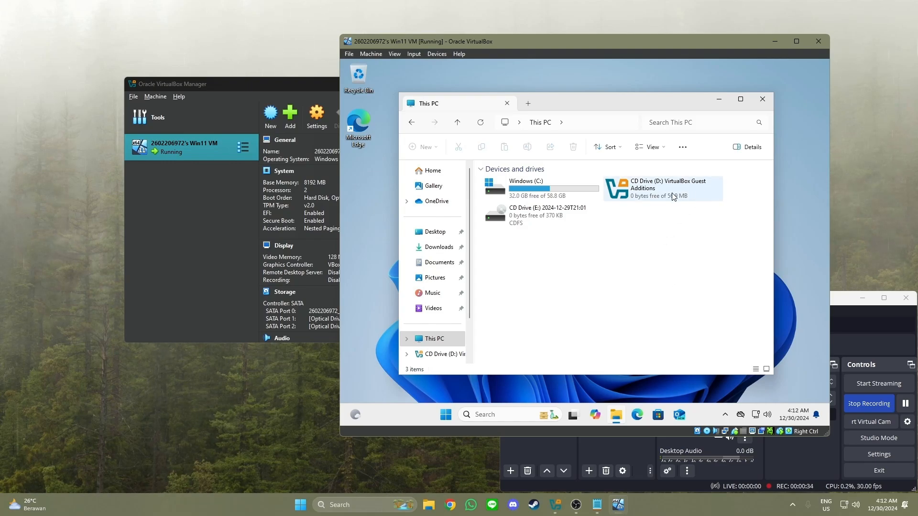
Run VBoxWindowsAdditions-amd64 from the VirtualBox Guest Additions CD drive (D:) in the guest and allow it to make changes
{"action": "double_click", "coordinate": [649, 193]}
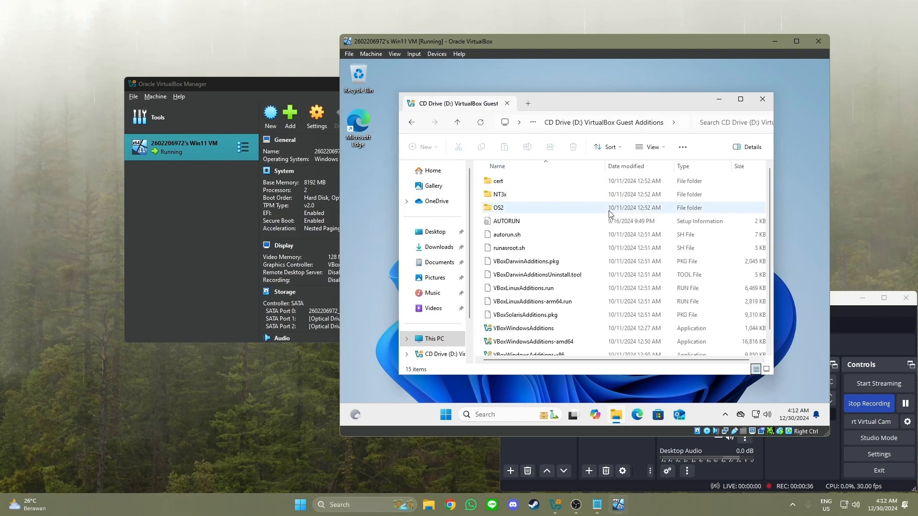
{"action": "scroll", "coordinate": [617, 220], "scroll_direction": "down", "scroll_amount": 1}
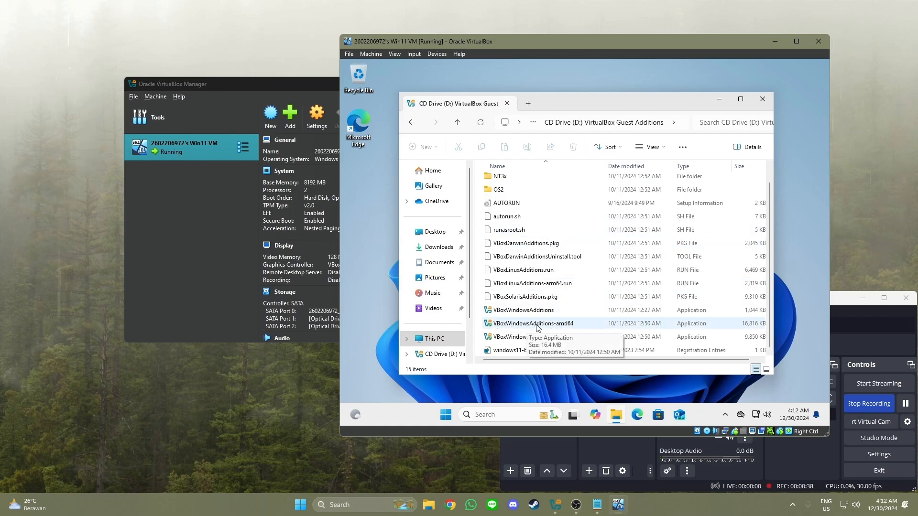
{"action": "double_click", "coordinate": [572, 325]}
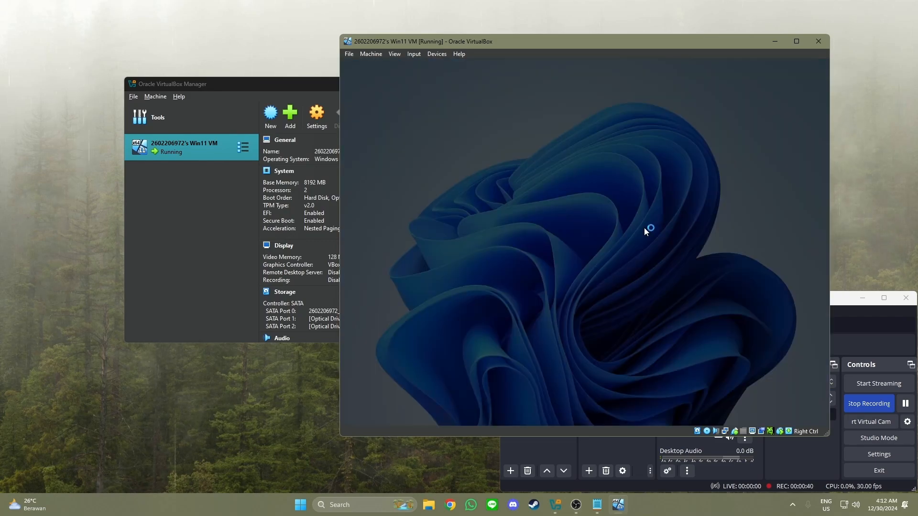
{"action": "left_click", "coordinate": [547, 313]}
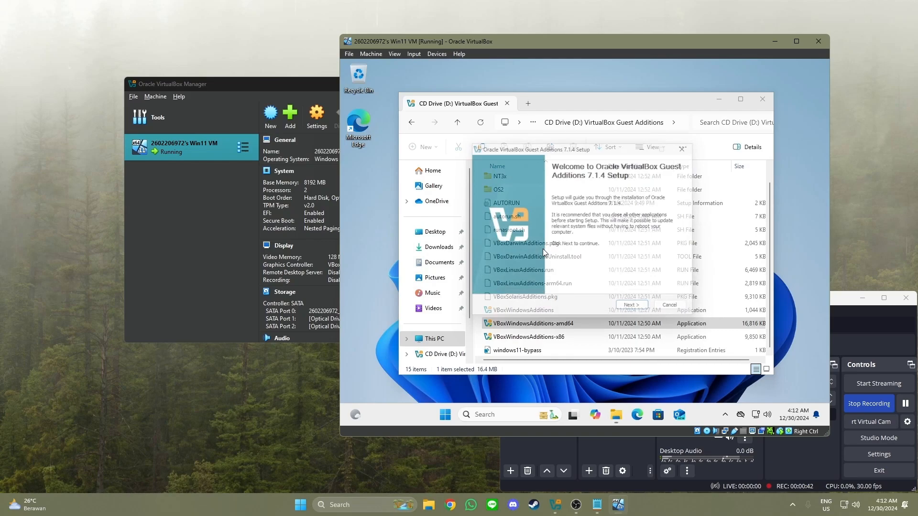
Install Guest Additions 7.1.4 in C:\Program Files\Oracle\VirtualBox Guest Additions with the default components and reboot the guest now
{"action": "left_click", "coordinate": [639, 312]}
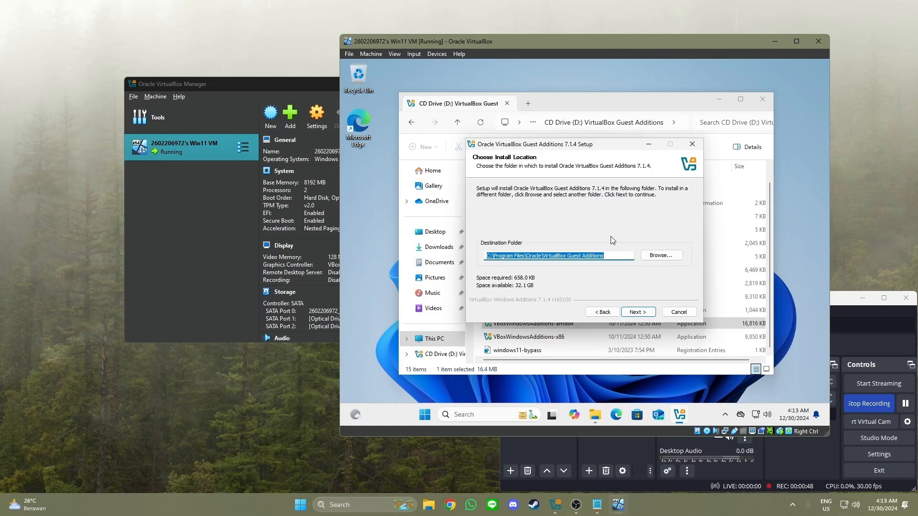
{"action": "left_click", "coordinate": [615, 256]}
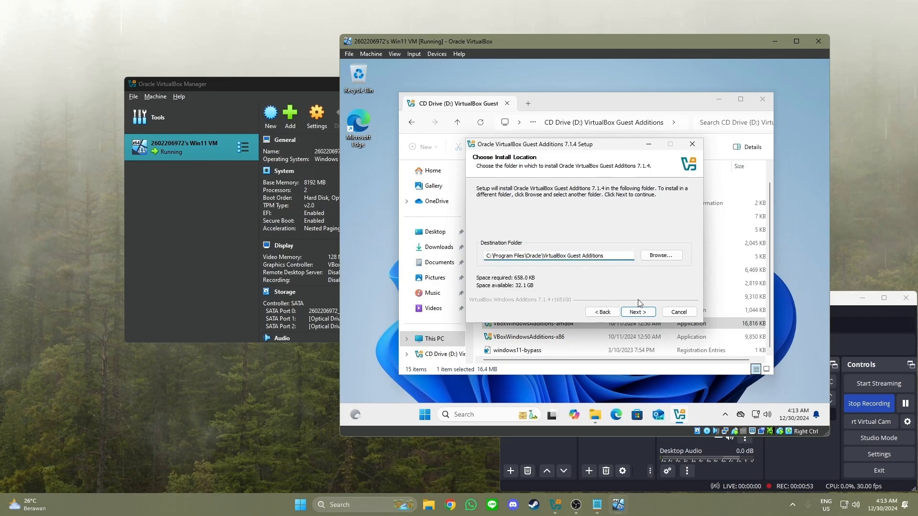
{"action": "left_click", "coordinate": [640, 315]}
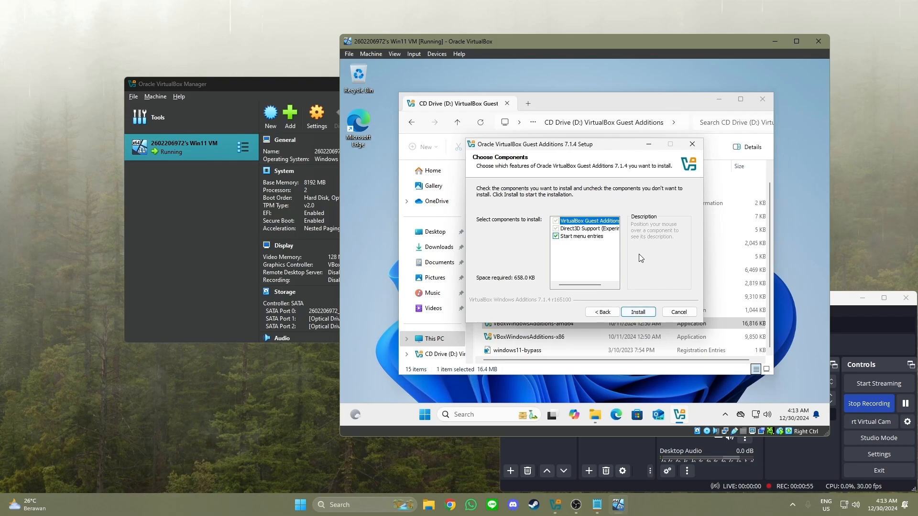
{"action": "left_click", "coordinate": [638, 312]}
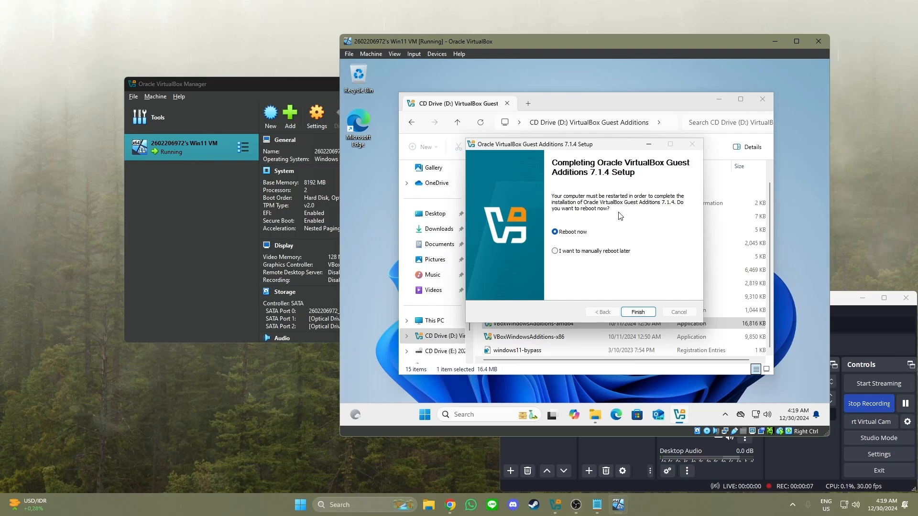
{"action": "left_click", "coordinate": [638, 312]}
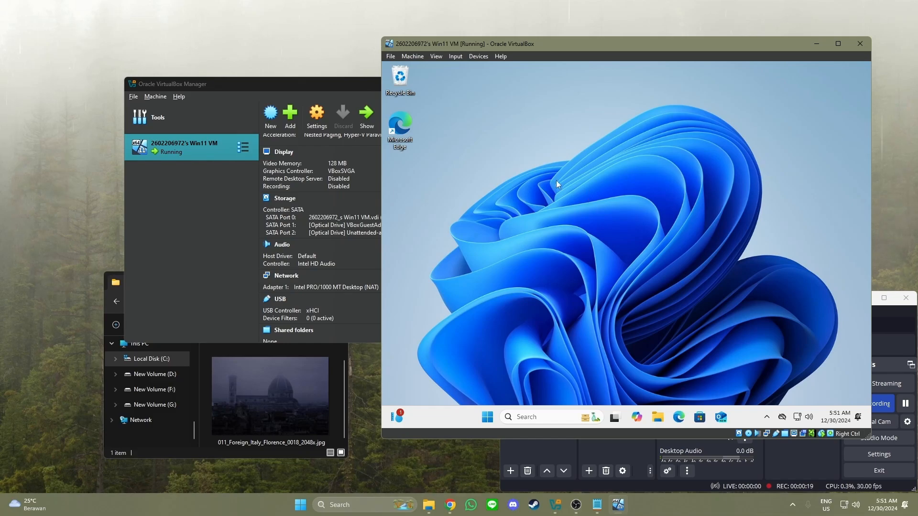
Set drag and drop between host and guest to Bidirectional for the running Windows 11 machine
{"action": "left_click", "coordinate": [479, 57]}
{"action": "mouse_move", "coordinate": [492, 139]}
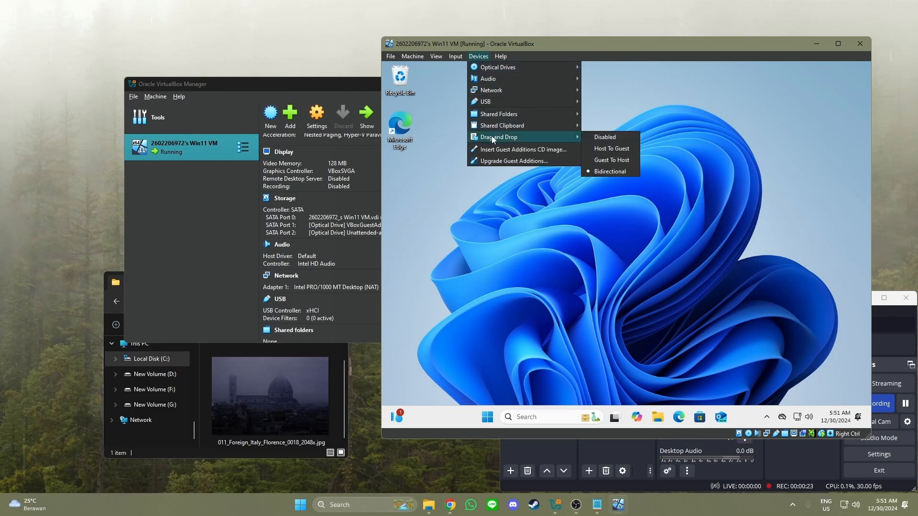
{"action": "left_click", "coordinate": [609, 171]}
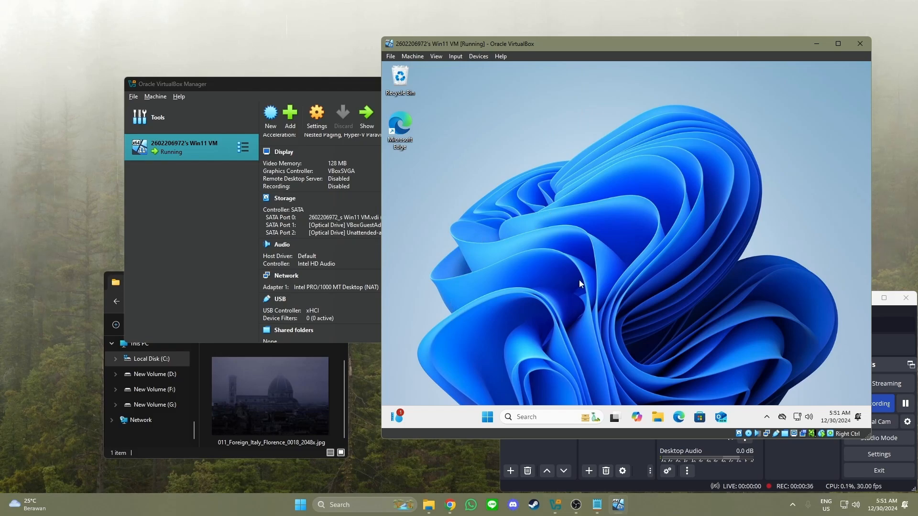
Copy 011_Foreign_Italy_Florence_0018_2048x.jpg from the host's AOL Operating System folder onto the guest desktop
{"action": "left_click", "coordinate": [204, 382]}
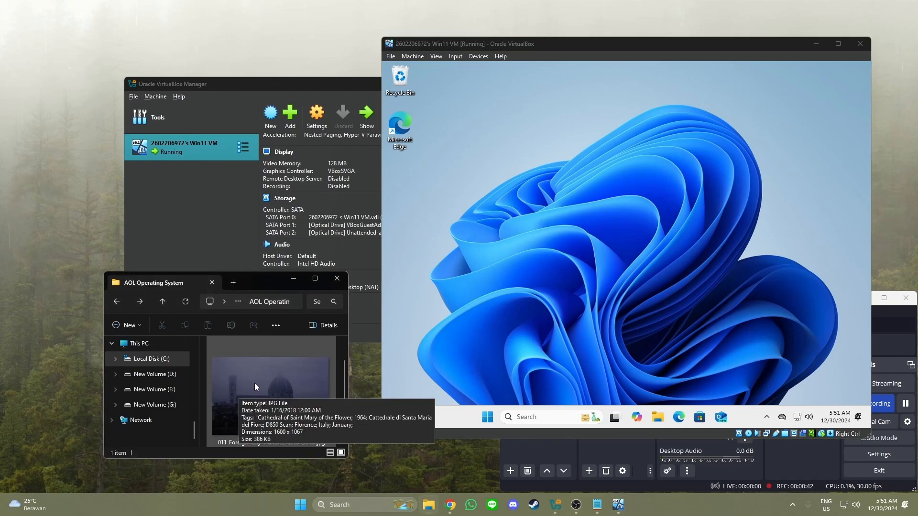
{"action": "left_click_drag", "start_coordinate": [254, 382], "coordinate": [456, 188]}
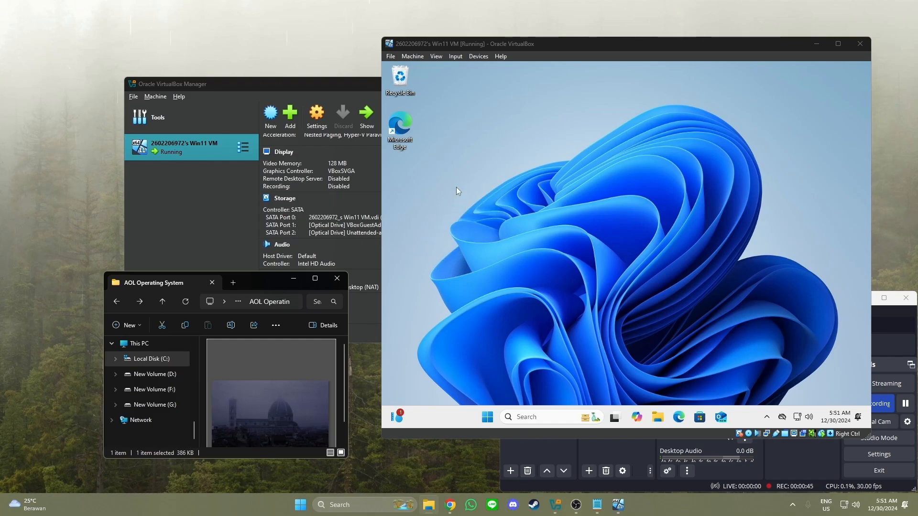
{"action": "left_click", "coordinate": [496, 225]}
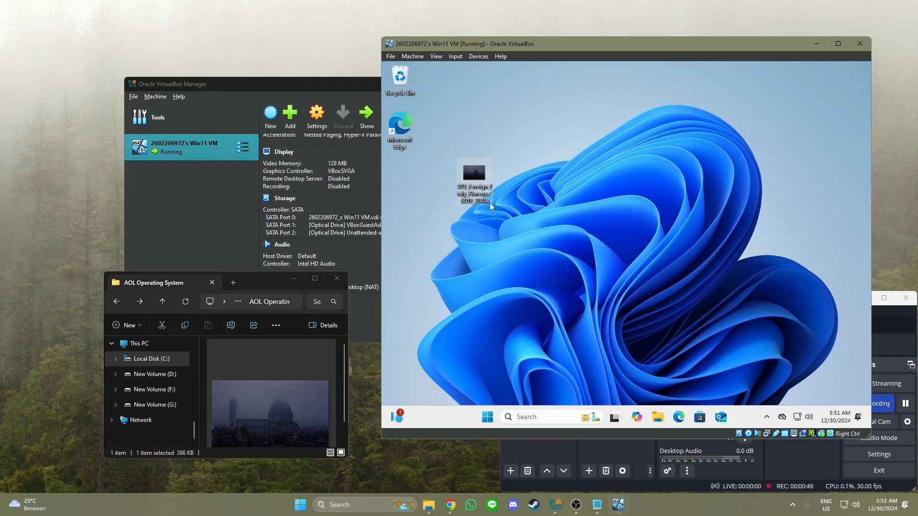
Place the copied image below the Microsoft Edge icon on the guest desktop and open it for a brief check
{"action": "left_click_drag", "start_coordinate": [461, 172], "coordinate": [397, 175]}
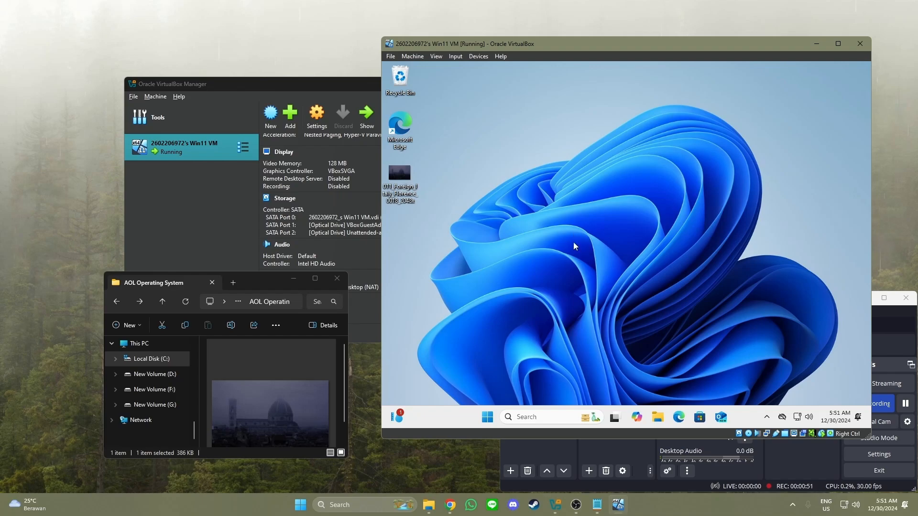
{"action": "double_click", "coordinate": [397, 182]}
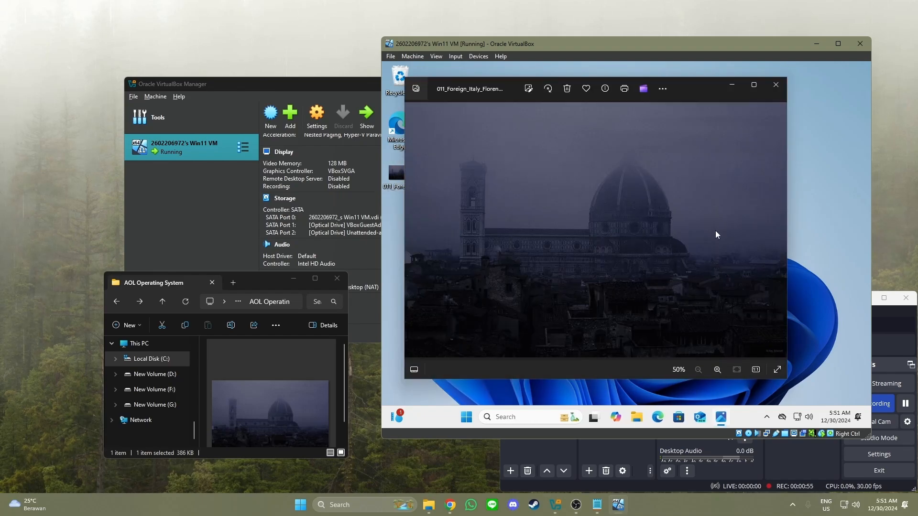
{"action": "left_click", "coordinate": [776, 85]}
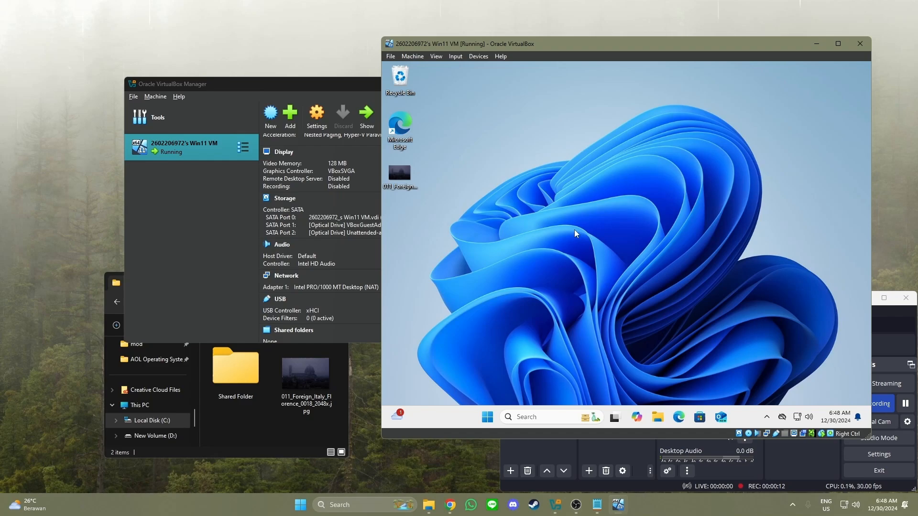
Start adding a new shared folder in the Windows 11 virtual machine's settings
{"action": "left_click", "coordinate": [246, 219]}
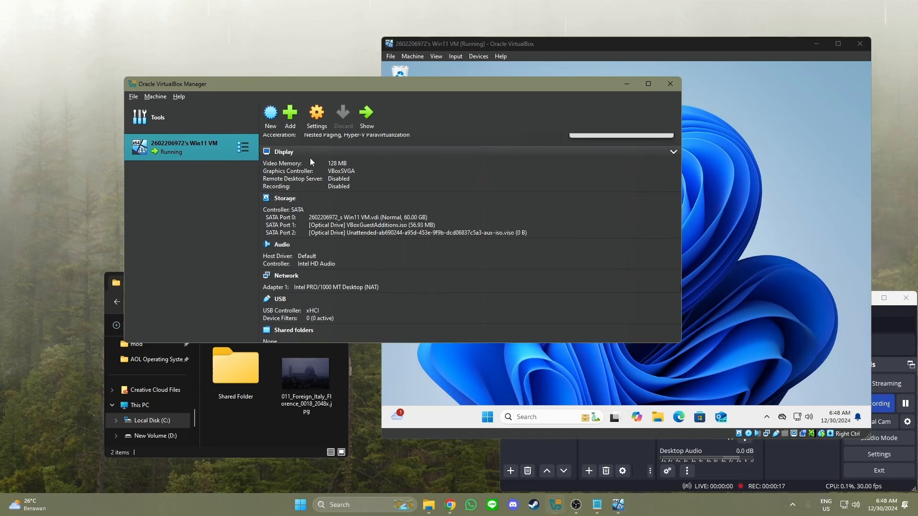
{"action": "left_click", "coordinate": [316, 119]}
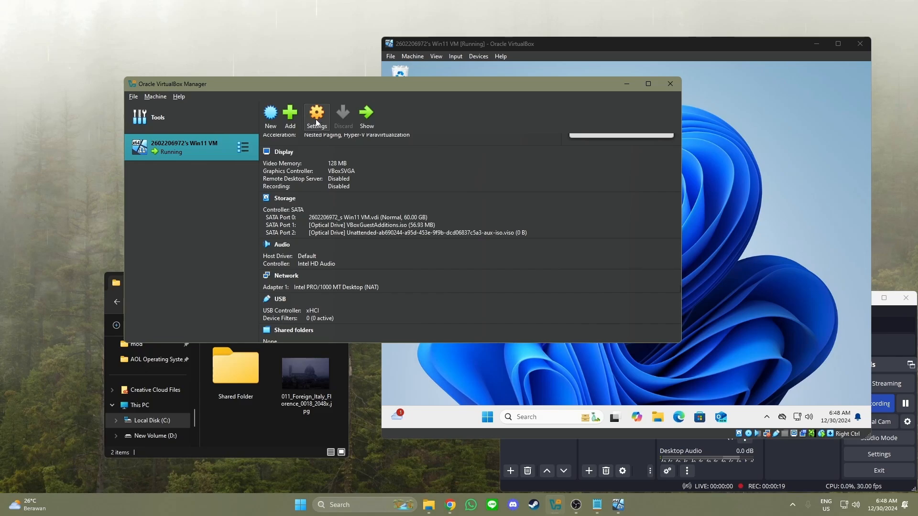
{"action": "left_click", "coordinate": [274, 278]}
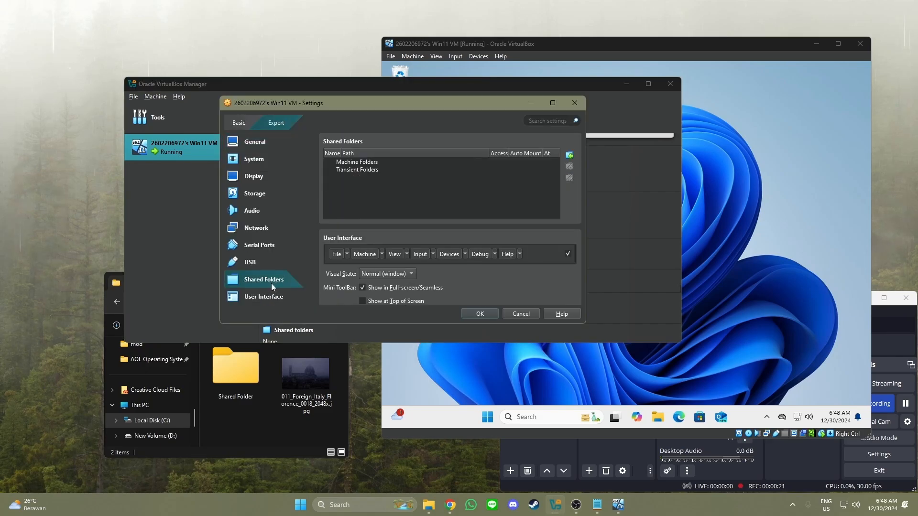
{"action": "left_click", "coordinate": [569, 155]}
{"action": "left_click_drag", "start_coordinate": [414, 165], "coordinate": [469, 167]}
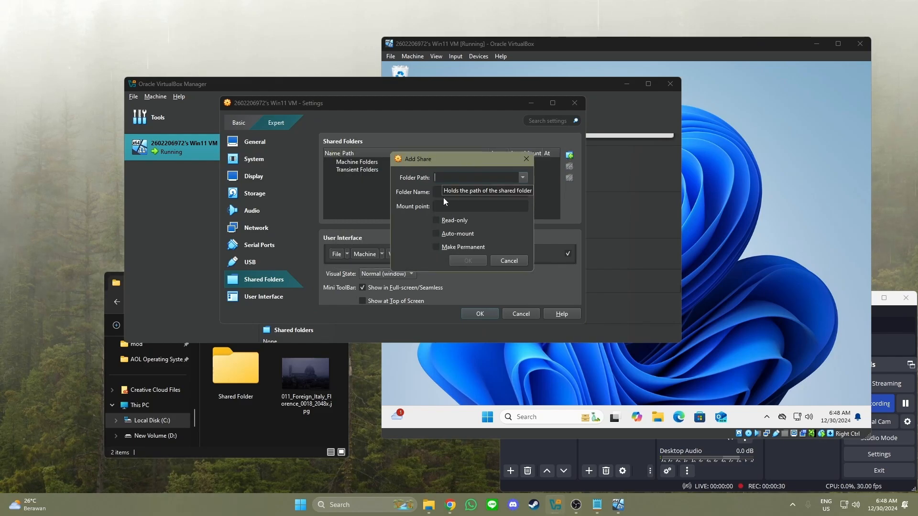
Copy the path of the host's Shared Folder inside C:\AOL Operating System and use it as the new share's folder path
{"action": "left_click", "coordinate": [298, 437]}
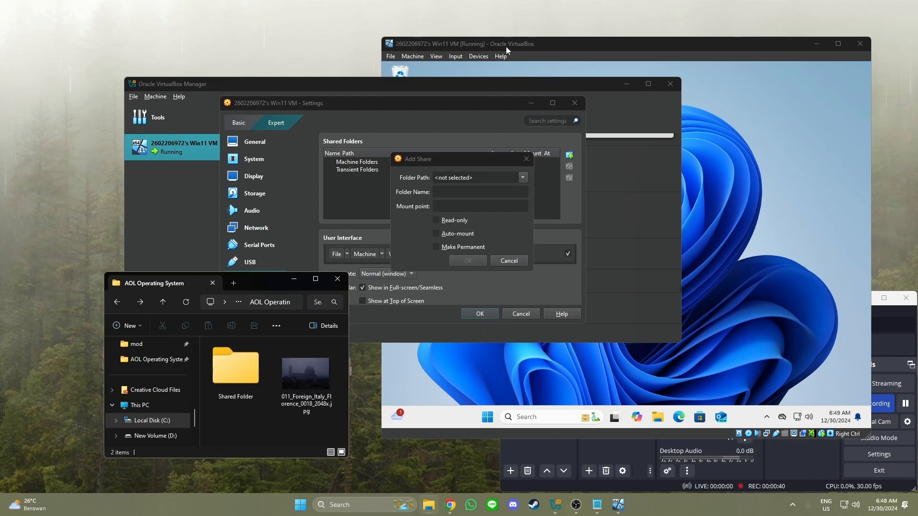
{"action": "double_click", "coordinate": [237, 365]}
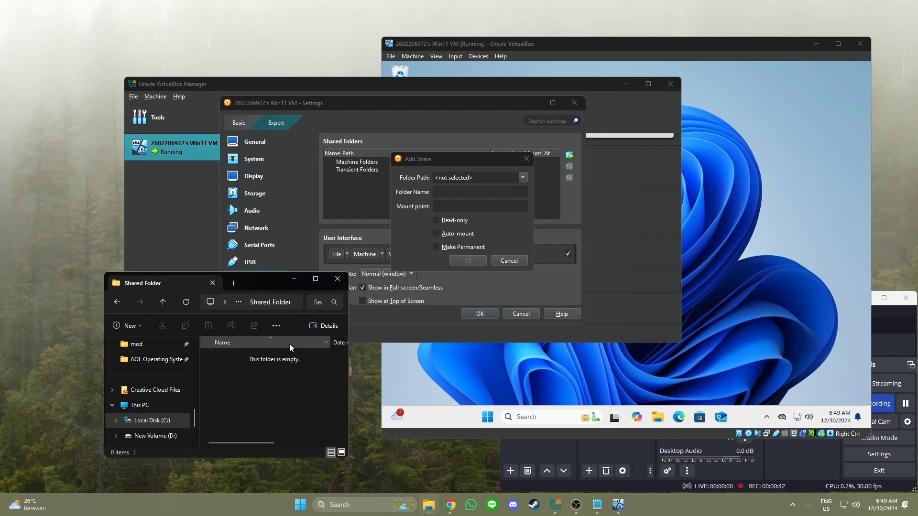
{"action": "left_click", "coordinate": [296, 303]}
{"action": "key", "text": "ctrl+c"}
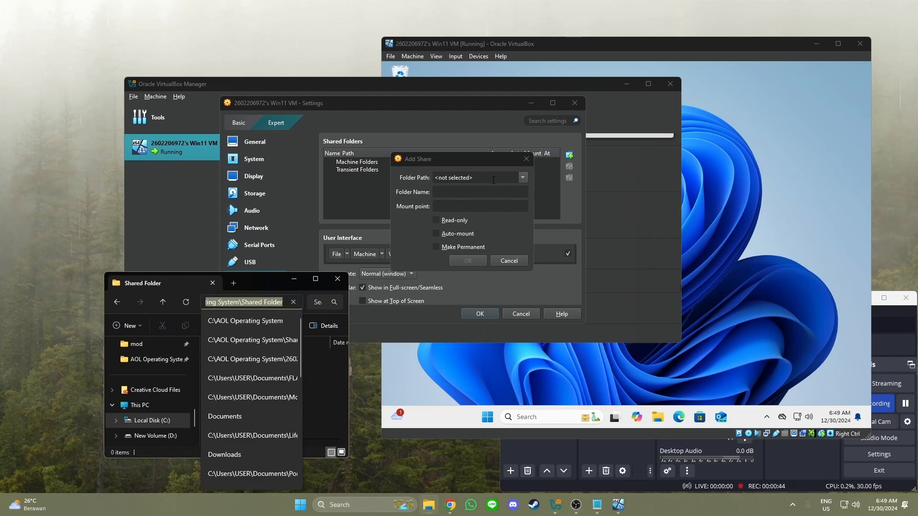
{"action": "left_click", "coordinate": [494, 180]}
{"action": "key", "text": "ctrl+v"}
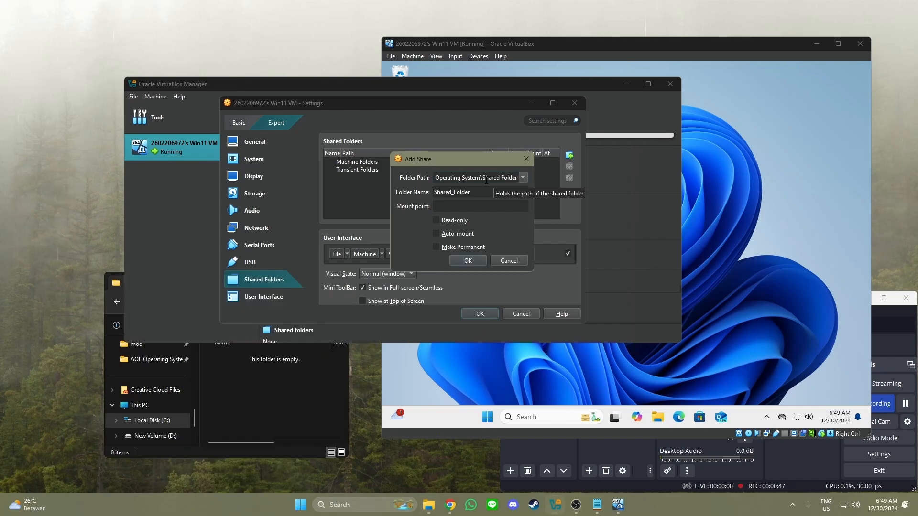
Enable Auto-mount and Make Permanent for the new Shared_Folder share
{"action": "left_click", "coordinate": [473, 195]}
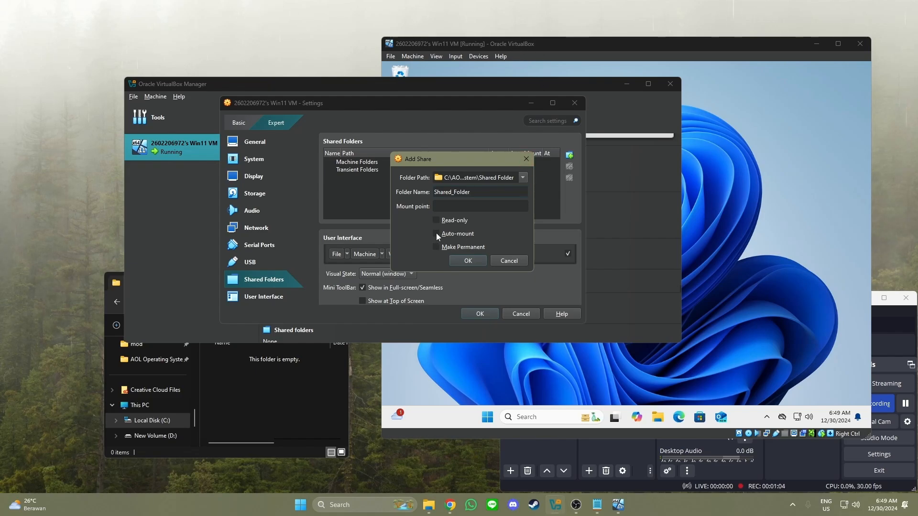
{"action": "left_click", "coordinate": [436, 246]}
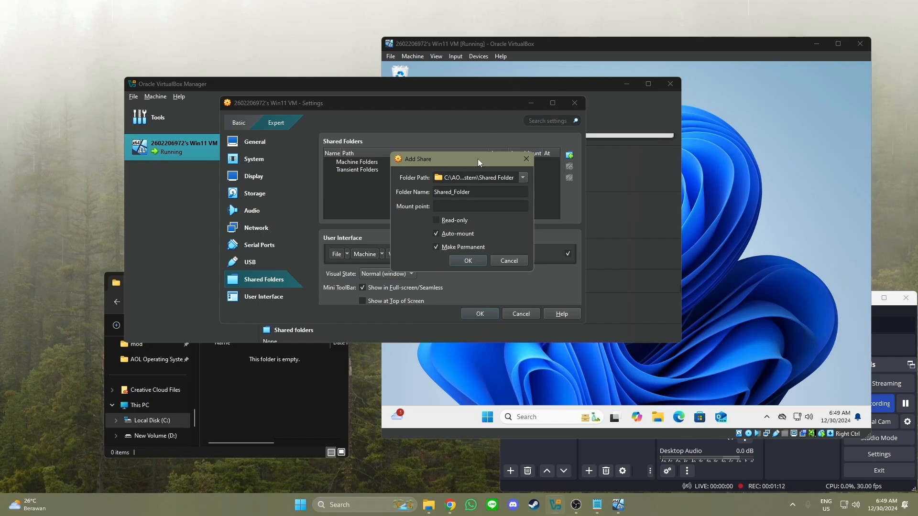
{"action": "left_click_drag", "start_coordinate": [467, 164], "coordinate": [468, 155]}
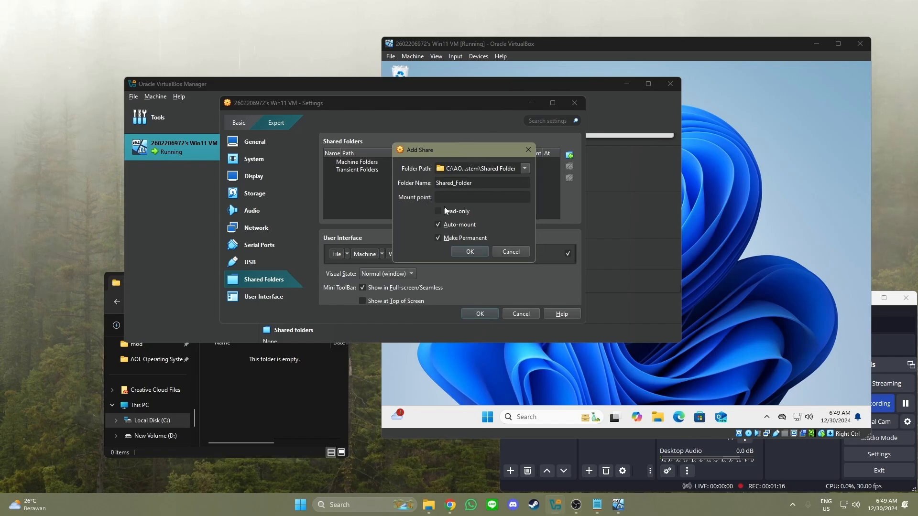
Add the Shared_Folder share to the machine folders and save the Windows 11 virtual machine's settings
{"action": "left_click_drag", "start_coordinate": [454, 153], "coordinate": [447, 163]}
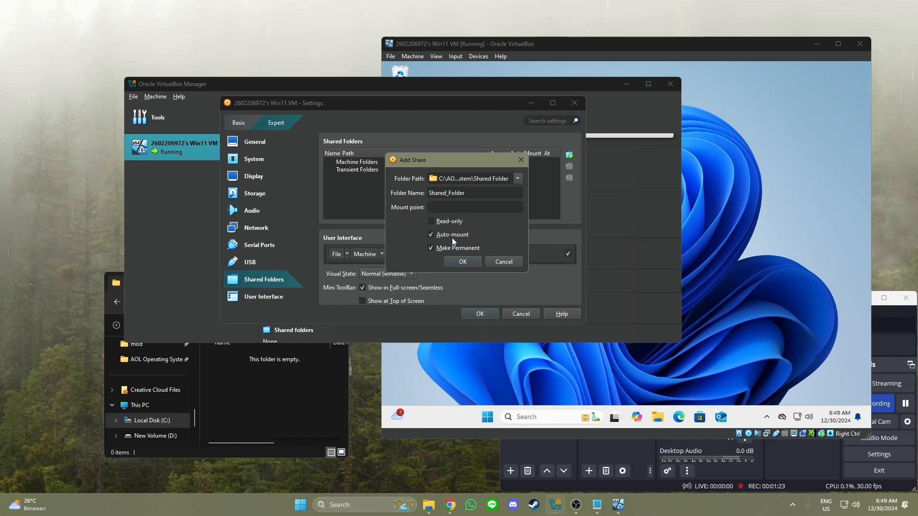
{"action": "left_click", "coordinate": [454, 262]}
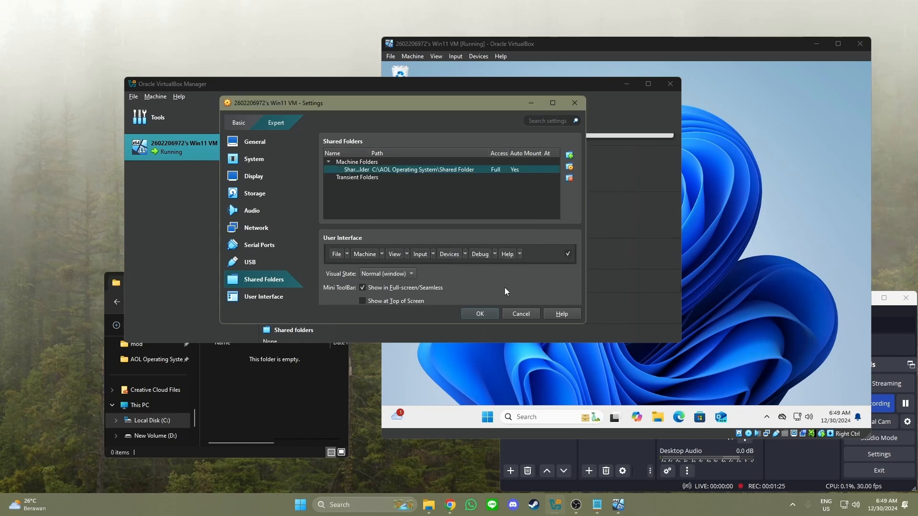
{"action": "left_click", "coordinate": [478, 315]}
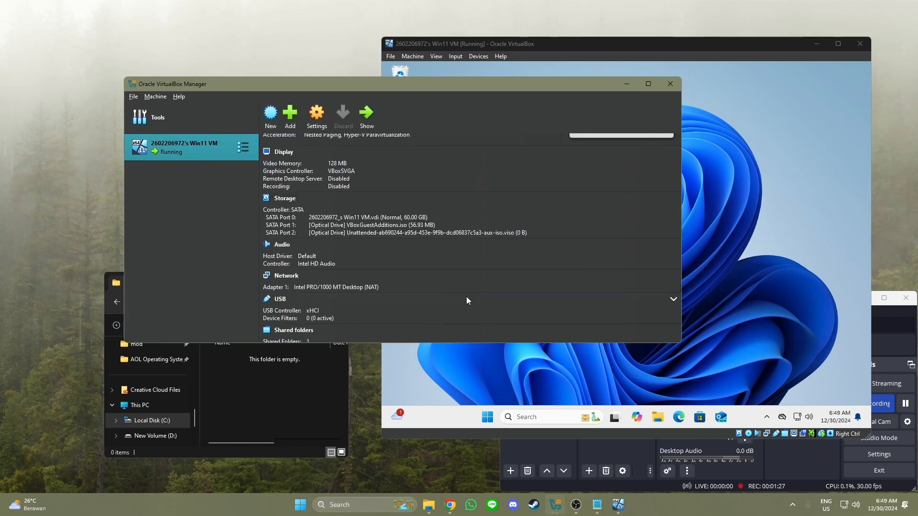
Open the Shared_Folder (Z:) network location from This PC in the guest's File Explorer
{"action": "left_click", "coordinate": [497, 358]}
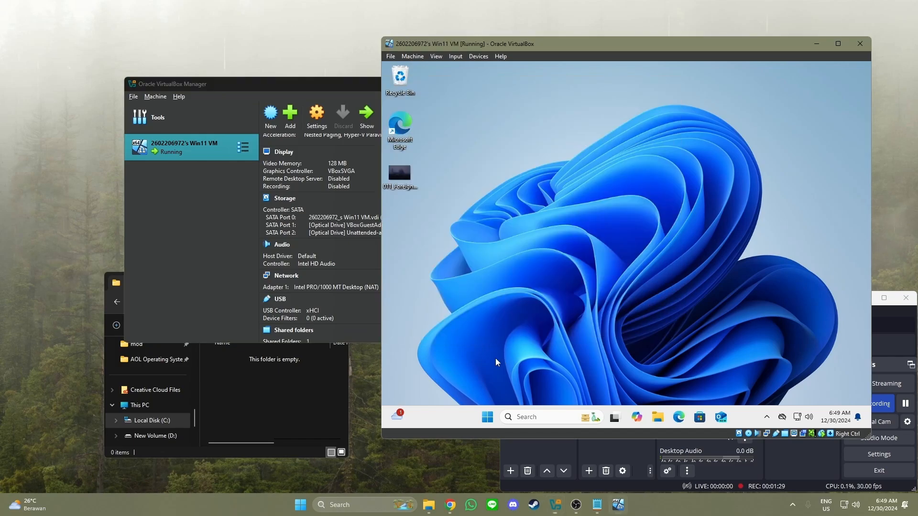
{"action": "left_click", "coordinate": [317, 400]}
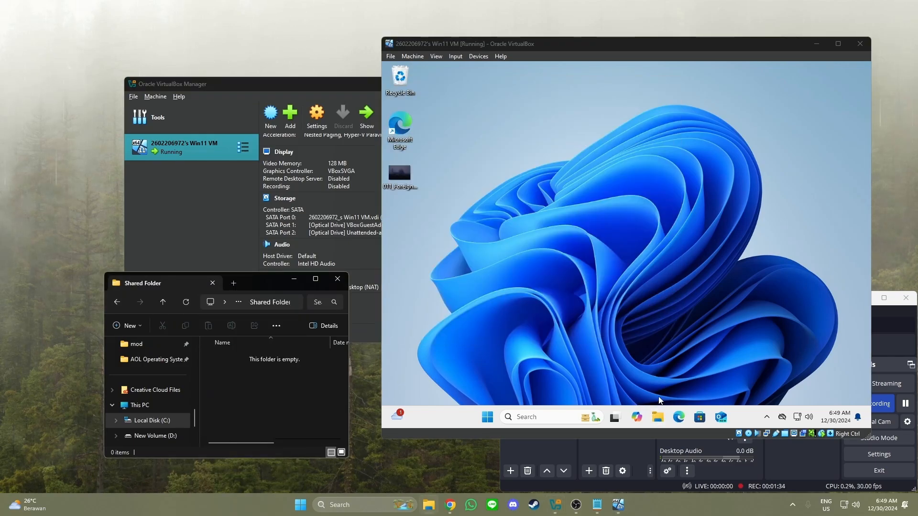
{"action": "left_click", "coordinate": [658, 418]}
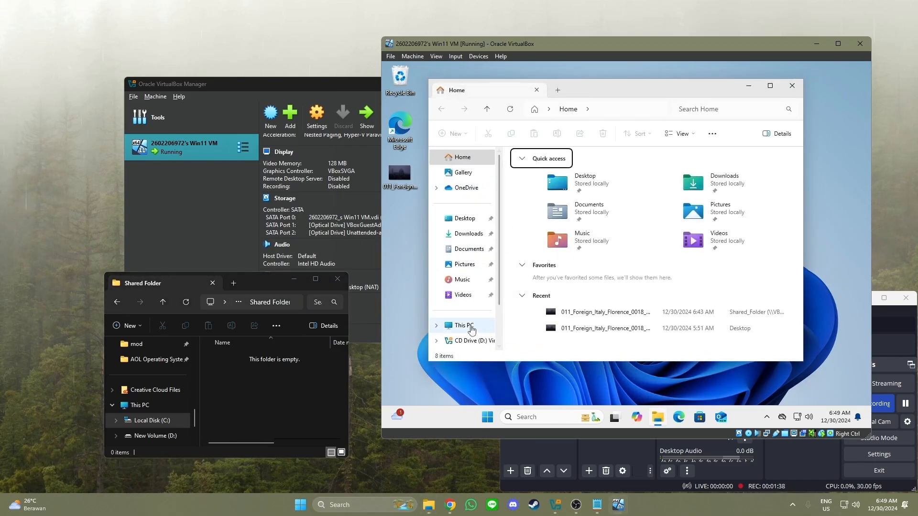
{"action": "left_click", "coordinate": [470, 328]}
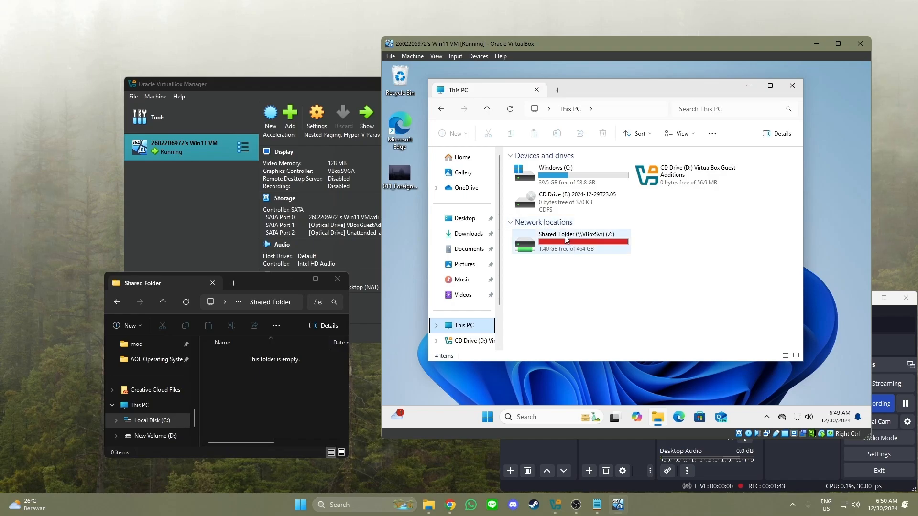
{"action": "double_click", "coordinate": [548, 247]}
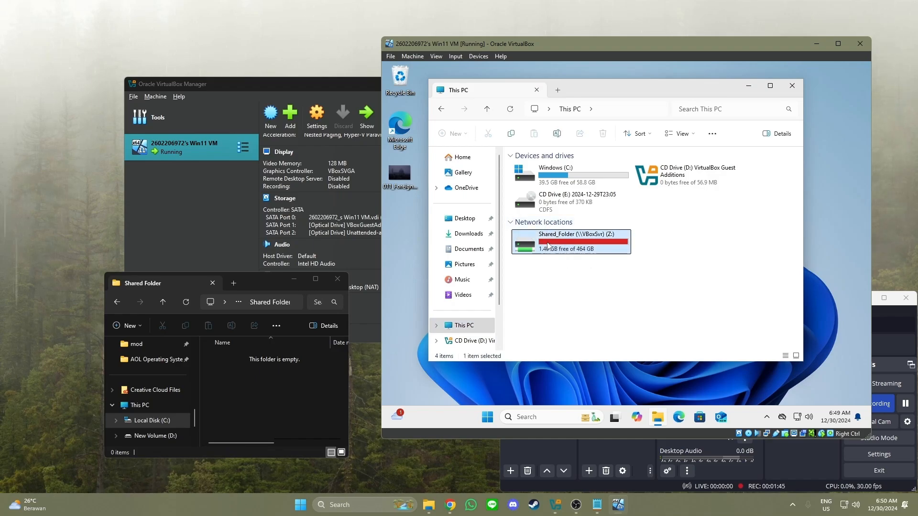
{"action": "left_click_drag", "start_coordinate": [750, 279], "coordinate": [598, 200]}
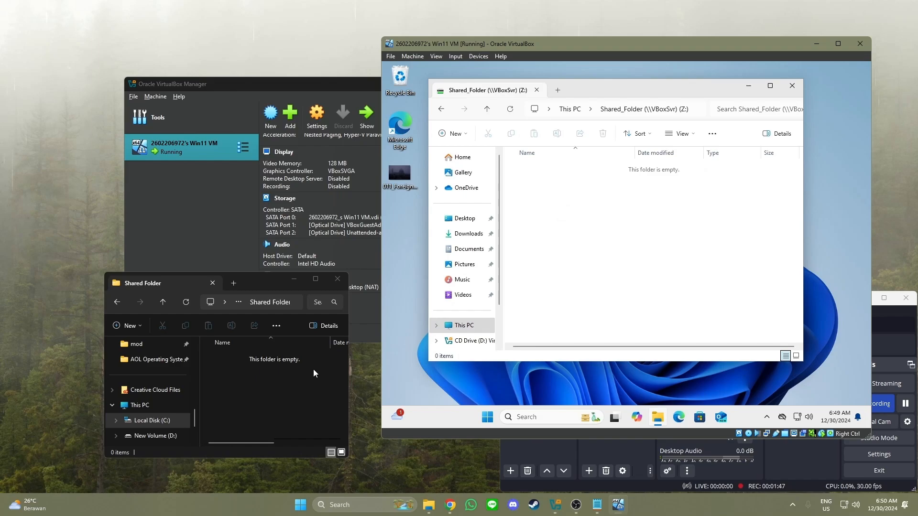
Move the 011_Foreign_Italy_Florence_0018_2048x.jpg image from the host's AOL Operating System folder into its Shared Folder
{"action": "left_click", "coordinate": [286, 366]}
{"action": "left_click", "coordinate": [121, 299]}
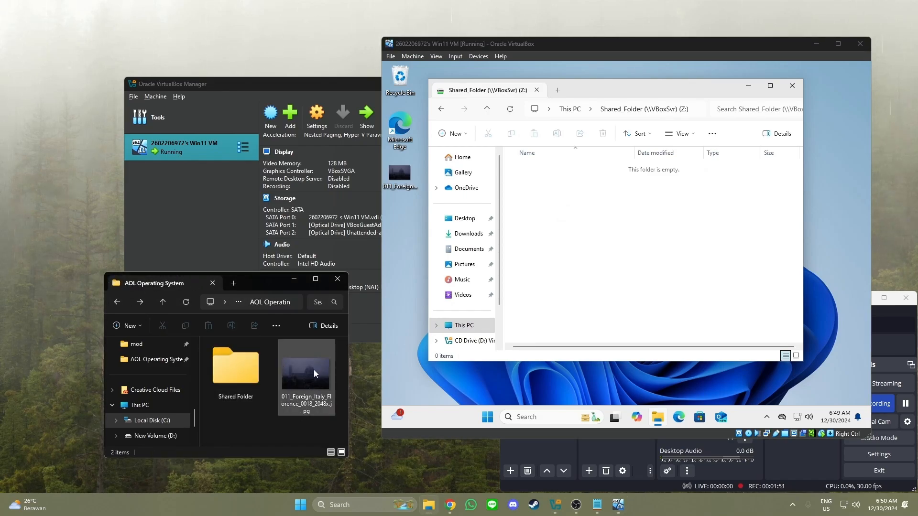
{"action": "left_click_drag", "start_coordinate": [314, 374], "coordinate": [246, 368]}
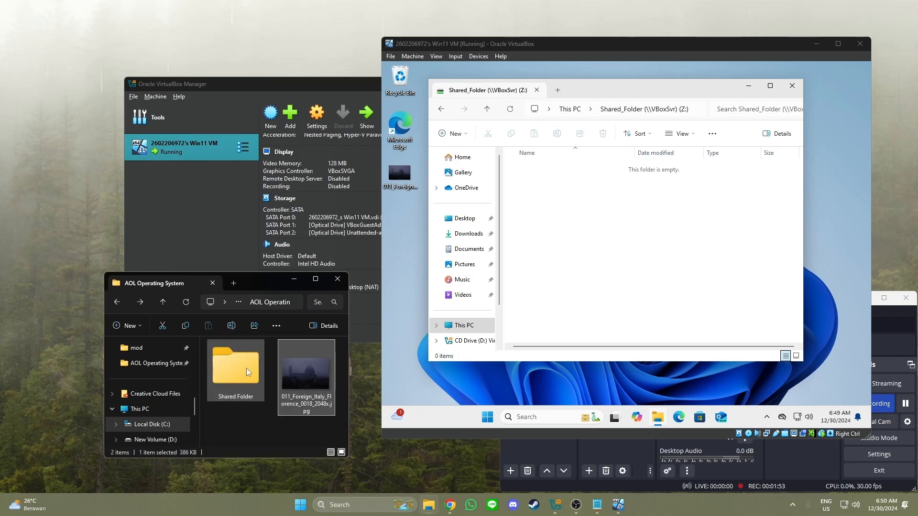
Refresh the guest's Shared_Folder, open the Florence image for a brief check, and close the image viewer and File Explorer
{"action": "left_click", "coordinate": [600, 251]}
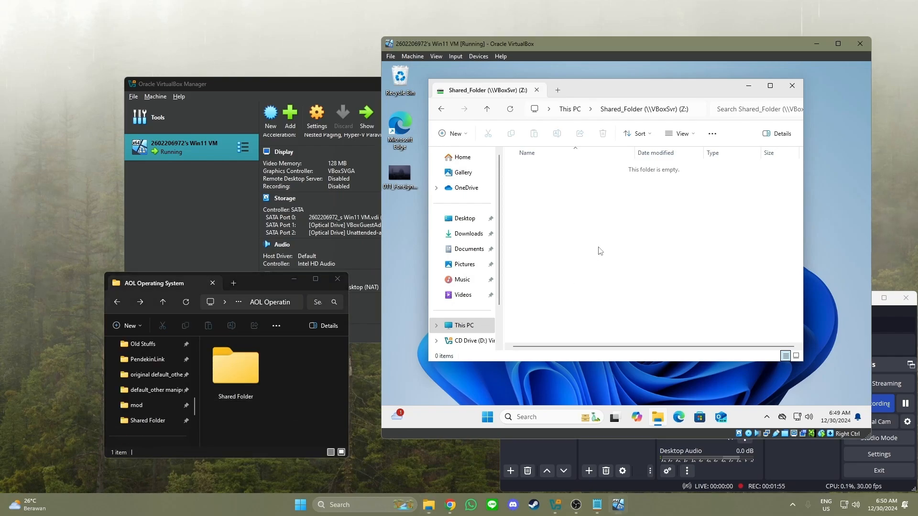
{"action": "left_click", "coordinate": [510, 109]}
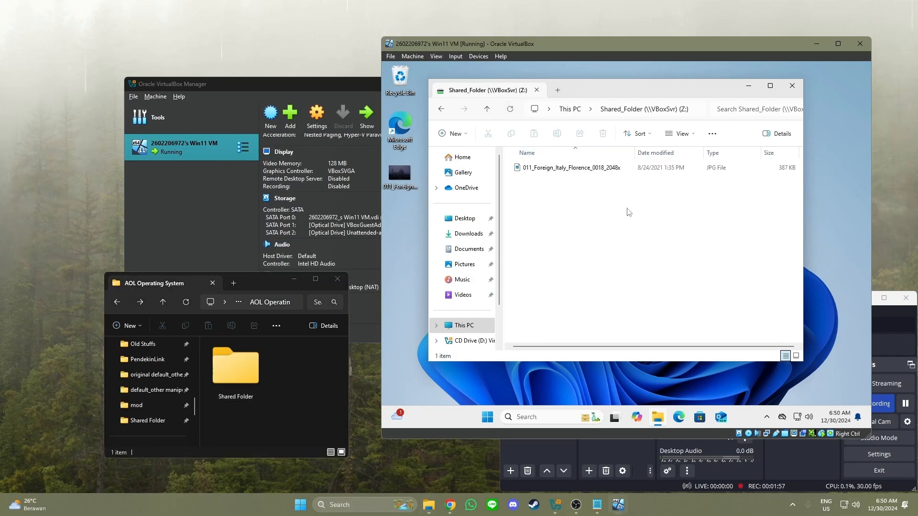
{"action": "left_click", "coordinate": [540, 171]}
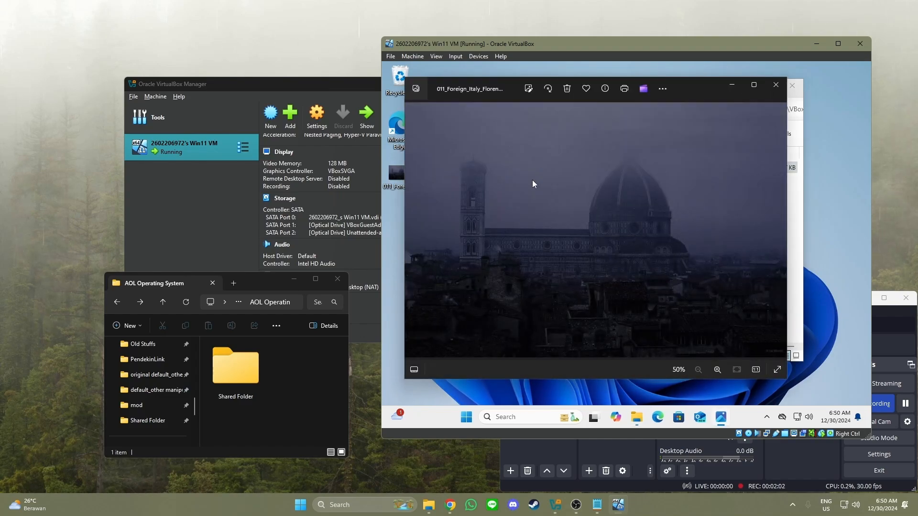
{"action": "left_click", "coordinate": [776, 86]}
{"action": "left_click", "coordinate": [791, 86]}
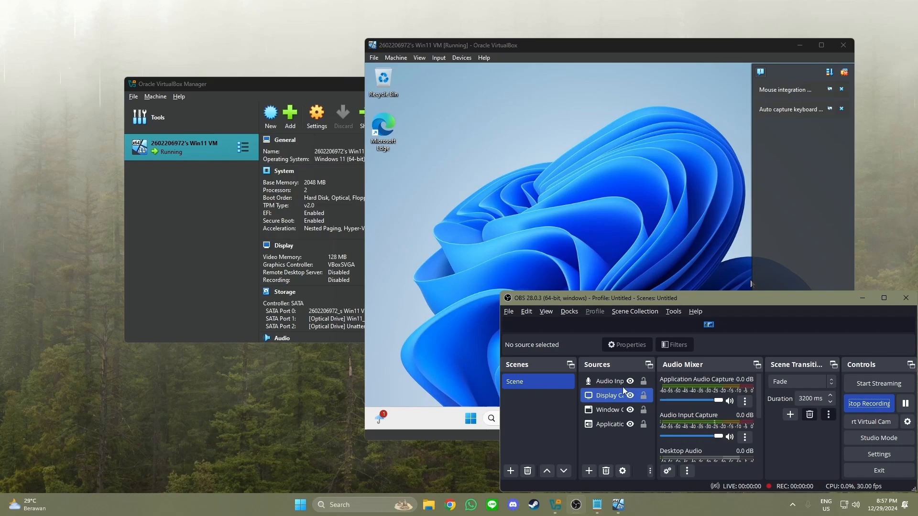
{"action": "left_click", "coordinate": [606, 254]}
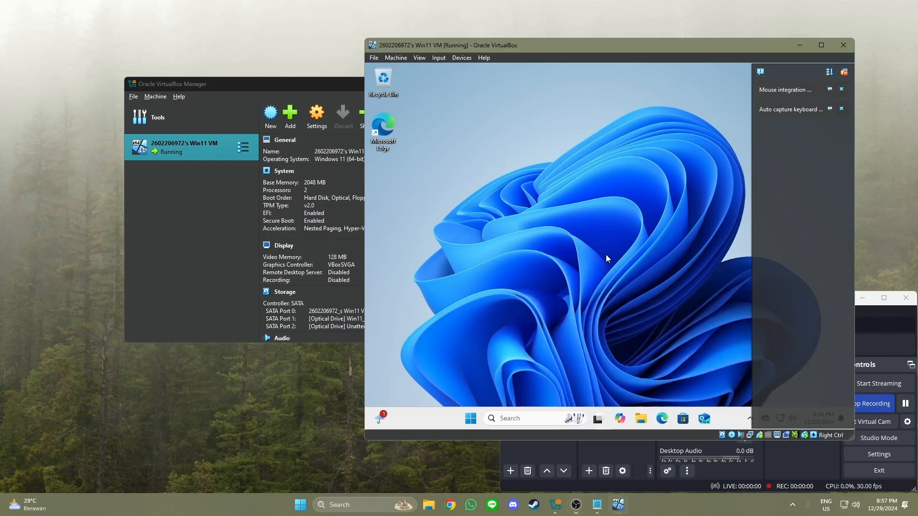
{"action": "left_click", "coordinate": [180, 225]}
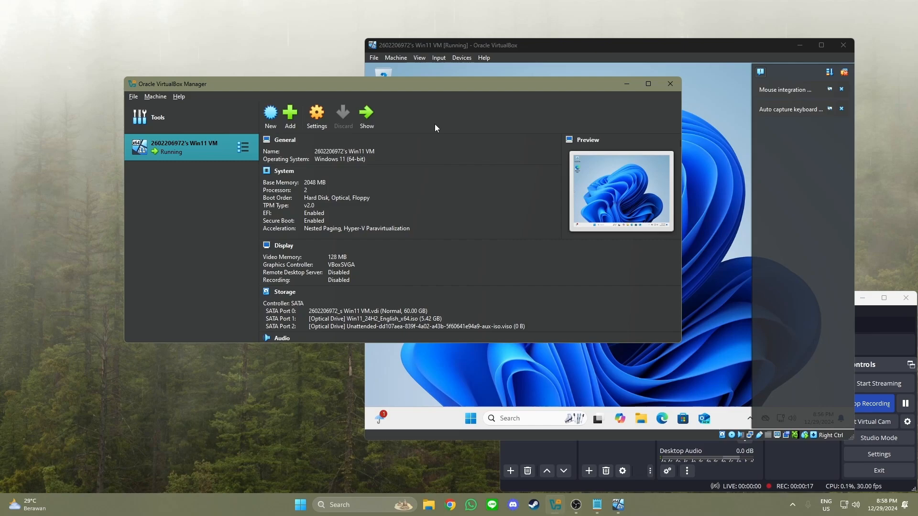
{"action": "left_click", "coordinate": [411, 46]}
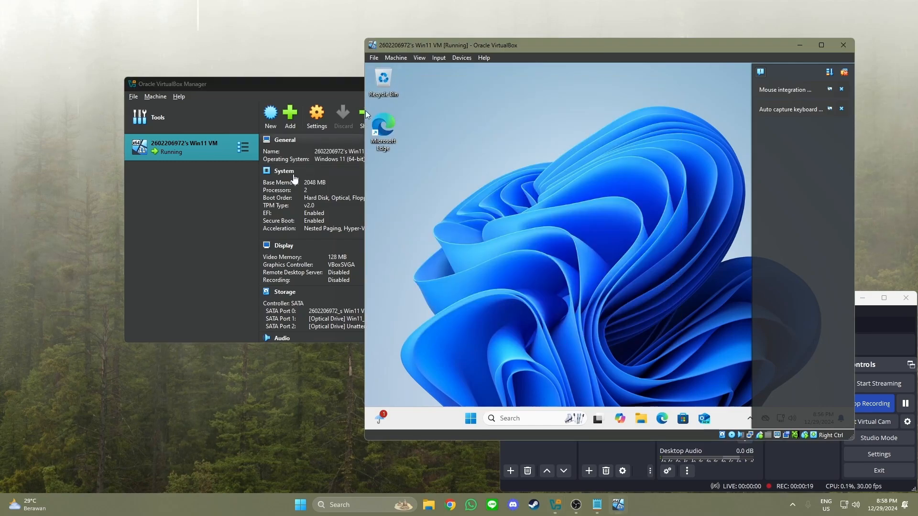
{"action": "left_click", "coordinate": [242, 206]}
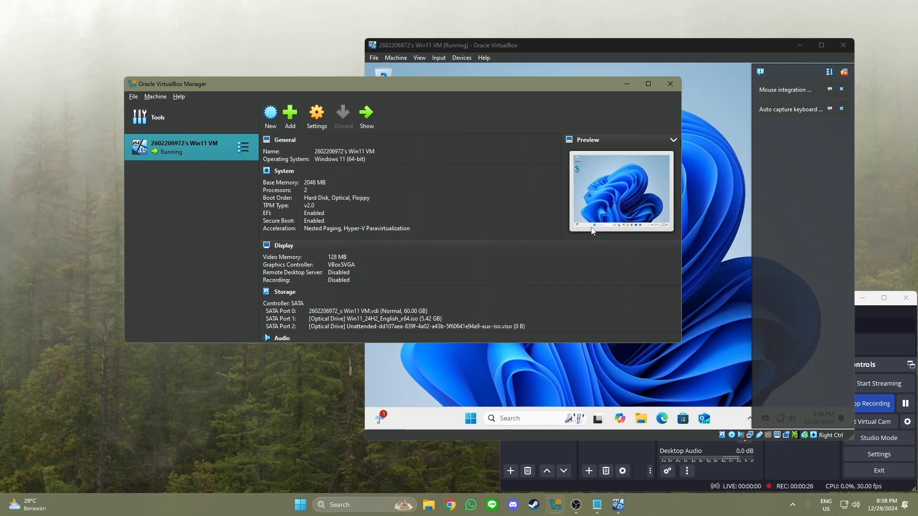
{"action": "left_click", "coordinate": [433, 63]}
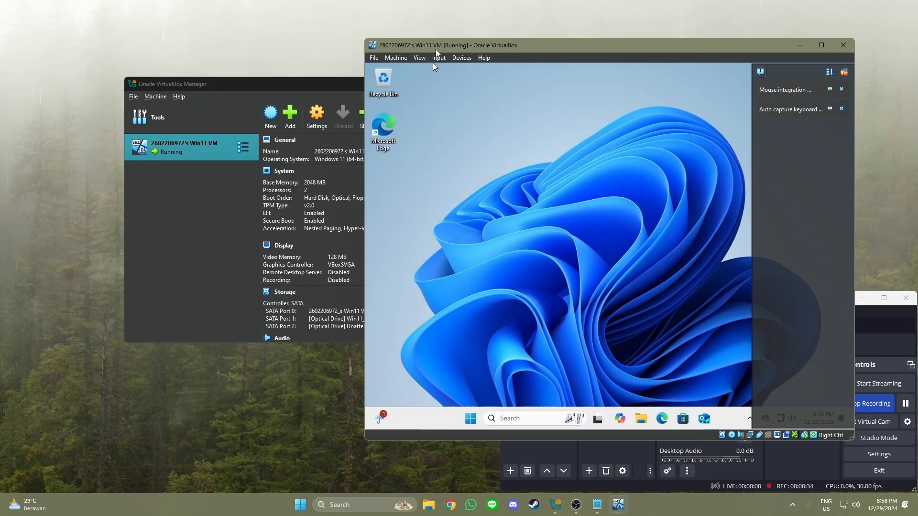
{"action": "left_click", "coordinate": [237, 209]}
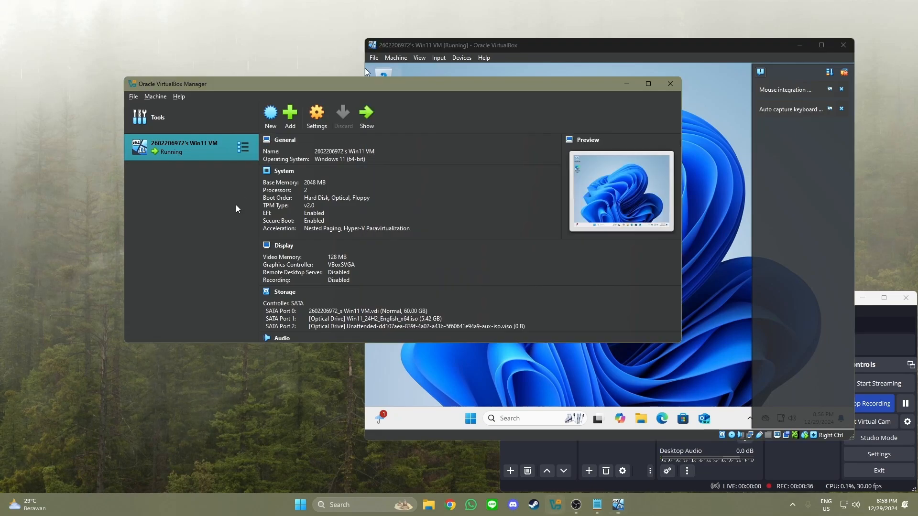
Start a snapshot of the running Windows 11 virtual machine and name it 12/29/2024 - 8:59PM
{"action": "left_click", "coordinate": [501, 71]}
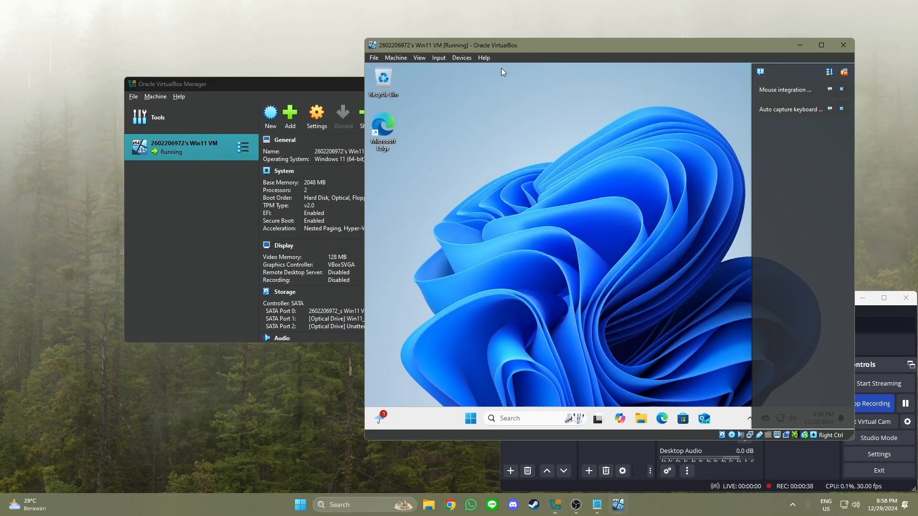
{"action": "left_click", "coordinate": [400, 60]}
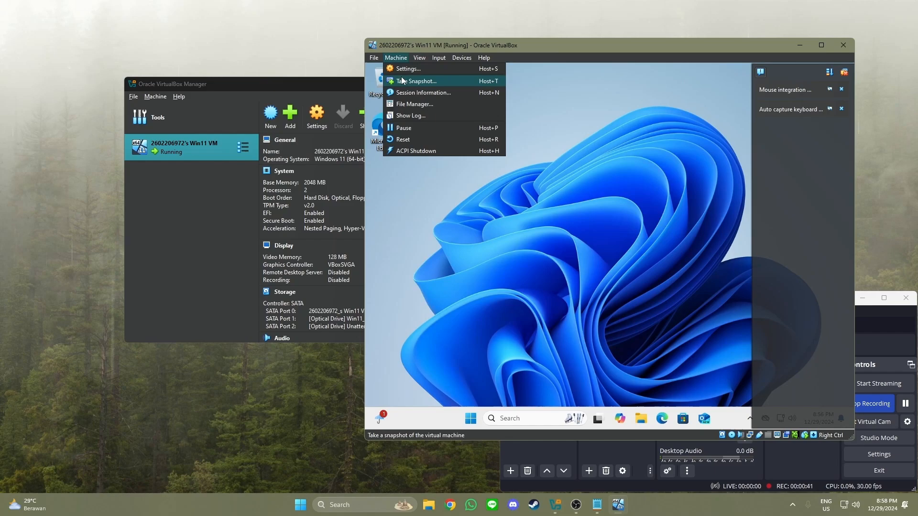
{"action": "left_click", "coordinate": [402, 80]}
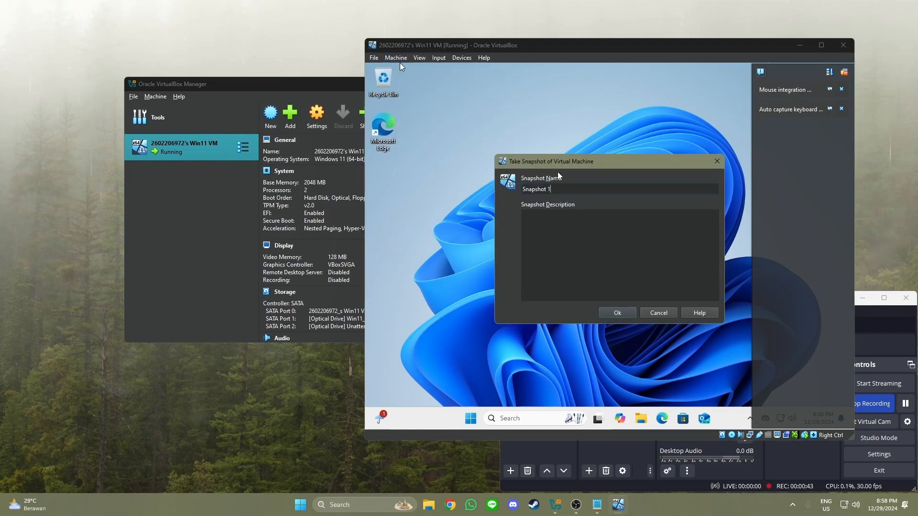
{"action": "left_click_drag", "start_coordinate": [555, 162], "coordinate": [484, 152]}
{"action": "left_click_drag", "start_coordinate": [452, 179], "coordinate": [483, 176]}
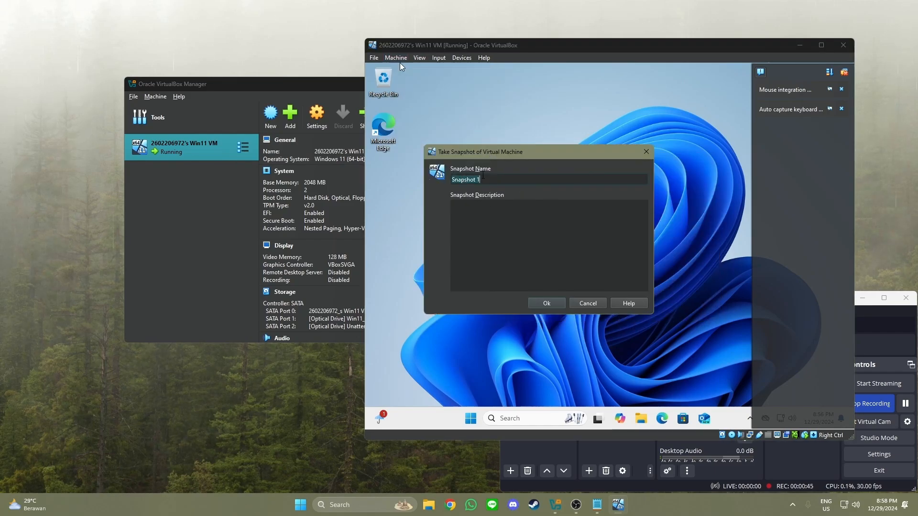
{"action": "key", "text": "BackSpace"}
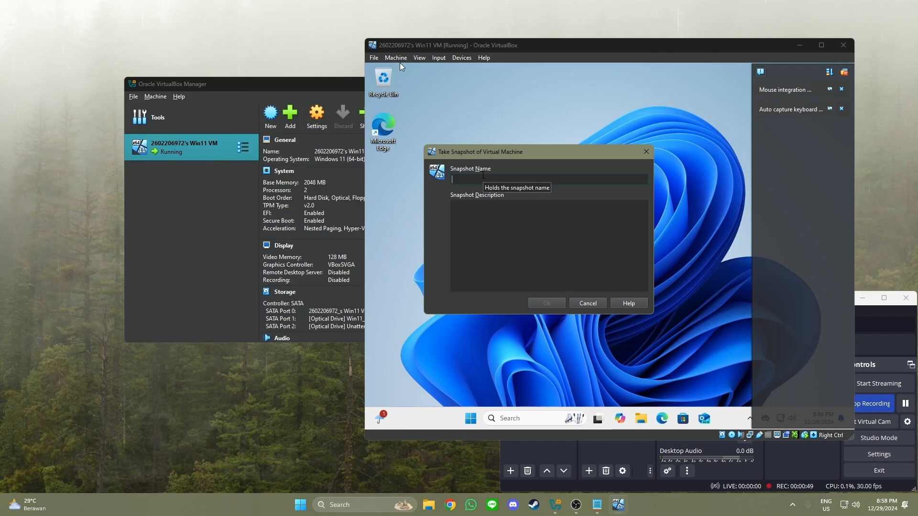
{"action": "type", "text": "12/"}
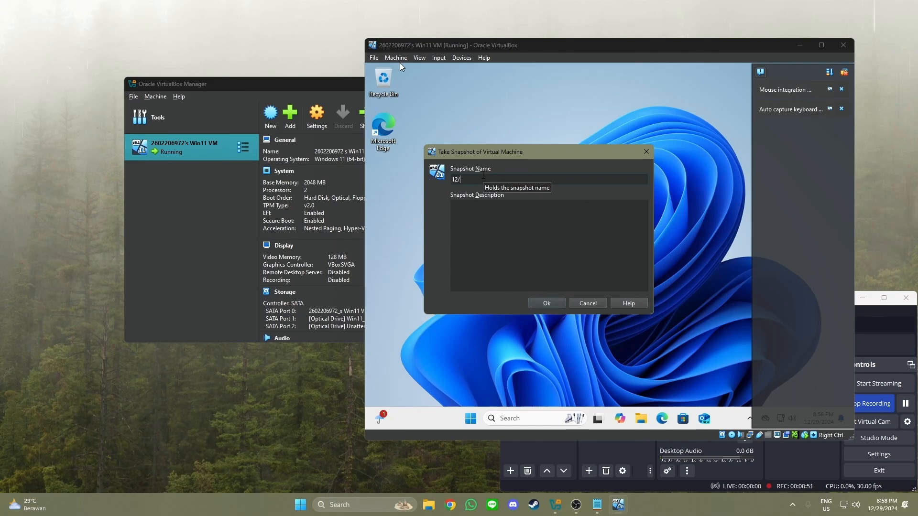
{"action": "type", "text": "29/202"}
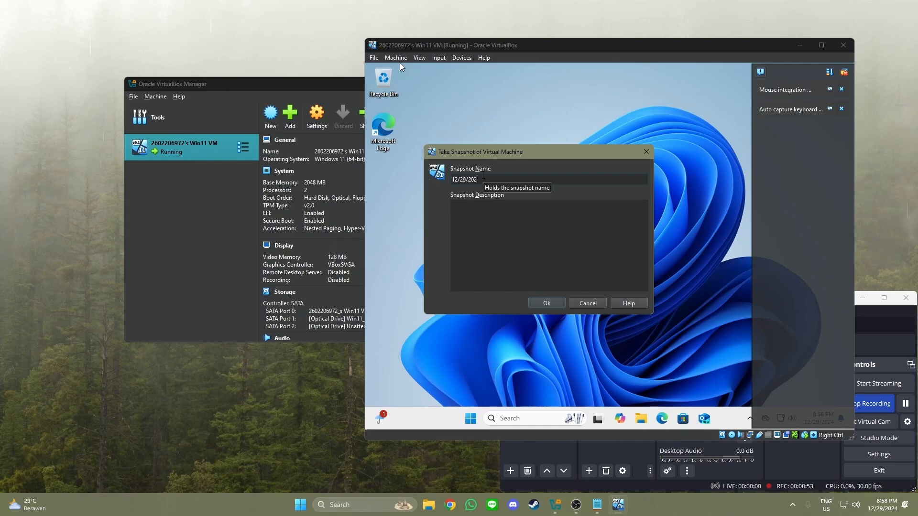
{"action": "type", "text": "4 - "}
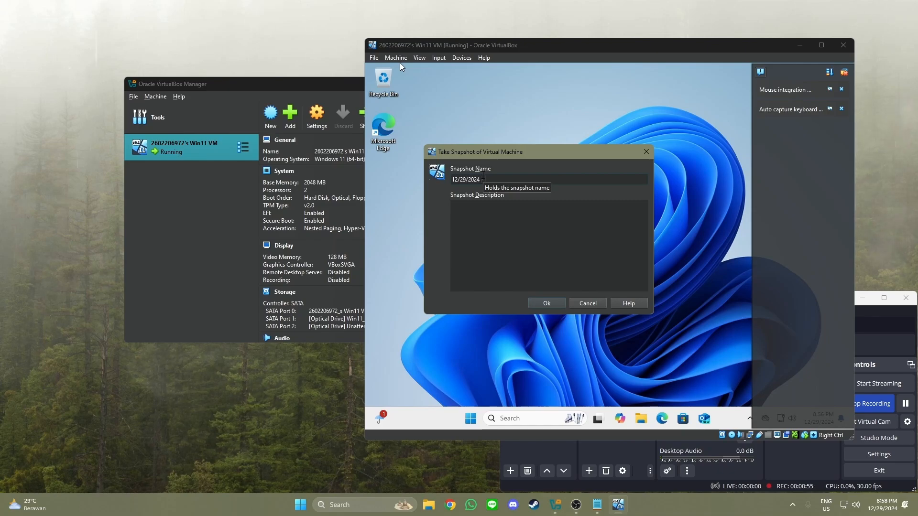
{"action": "type", "text": "8:"}
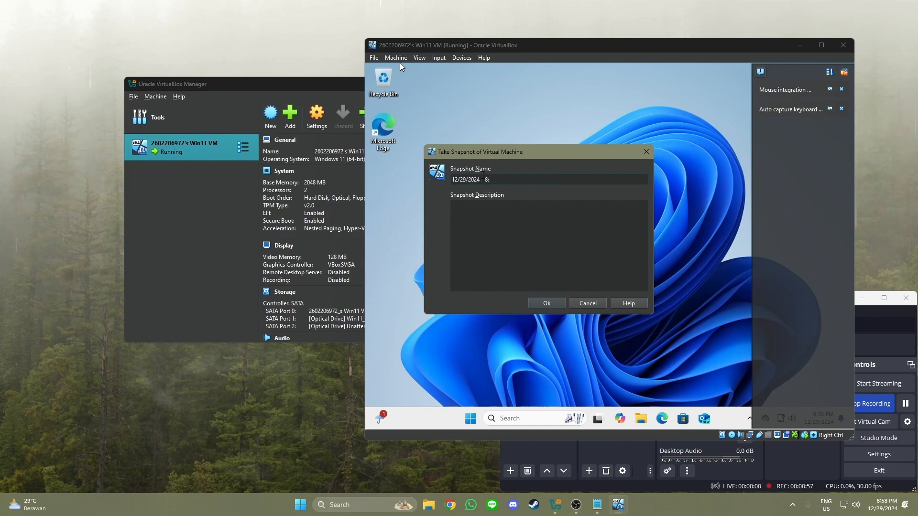
{"action": "type", "text": "59P"}
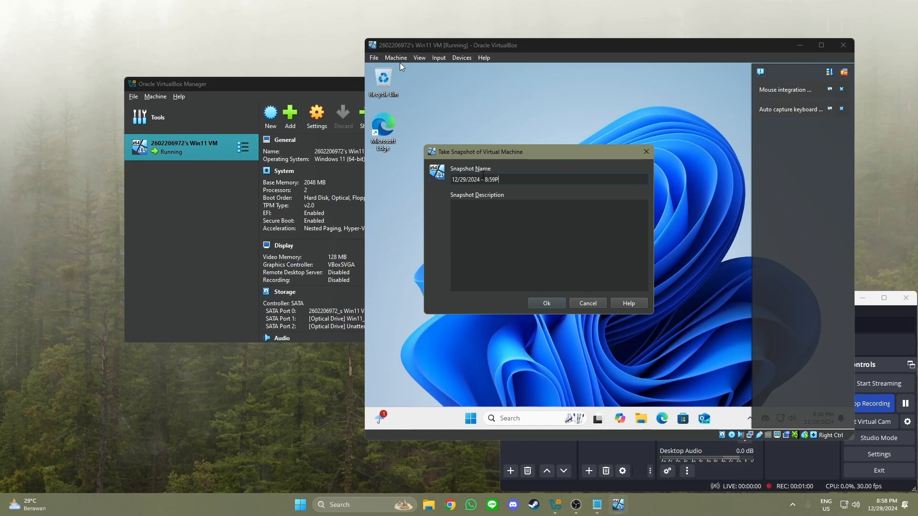
{"action": "type", "text": "M"}
Take the snapshot with an empty description and bring the VirtualBox Manager window to the front
{"action": "left_click", "coordinate": [489, 225]}
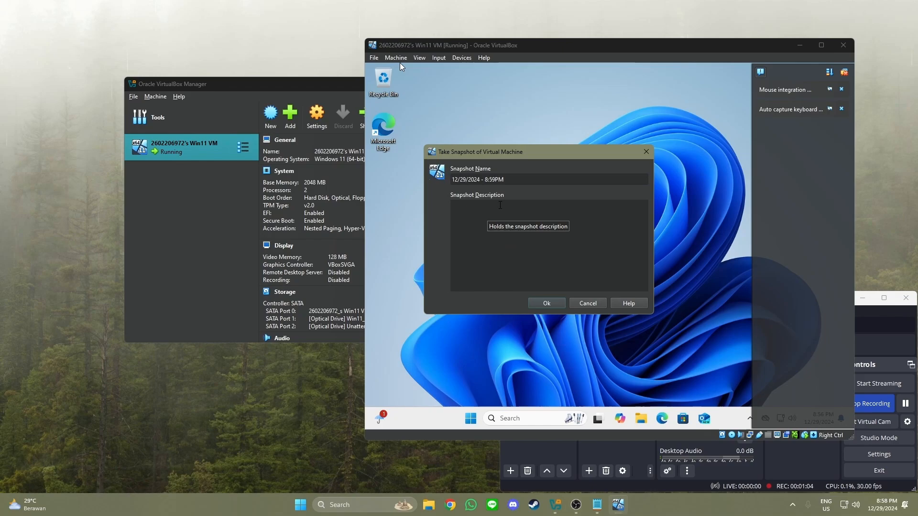
{"action": "left_click_drag", "start_coordinate": [502, 152], "coordinate": [489, 143]}
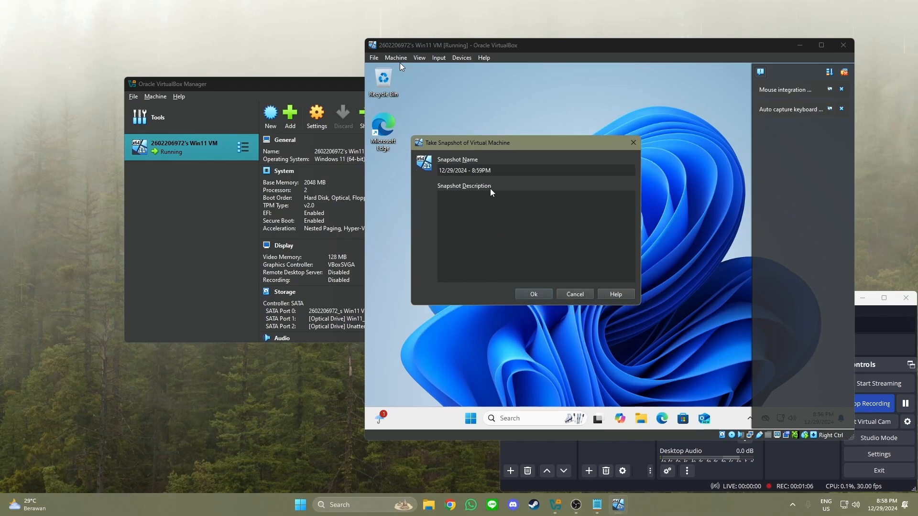
{"action": "left_click", "coordinate": [534, 294]}
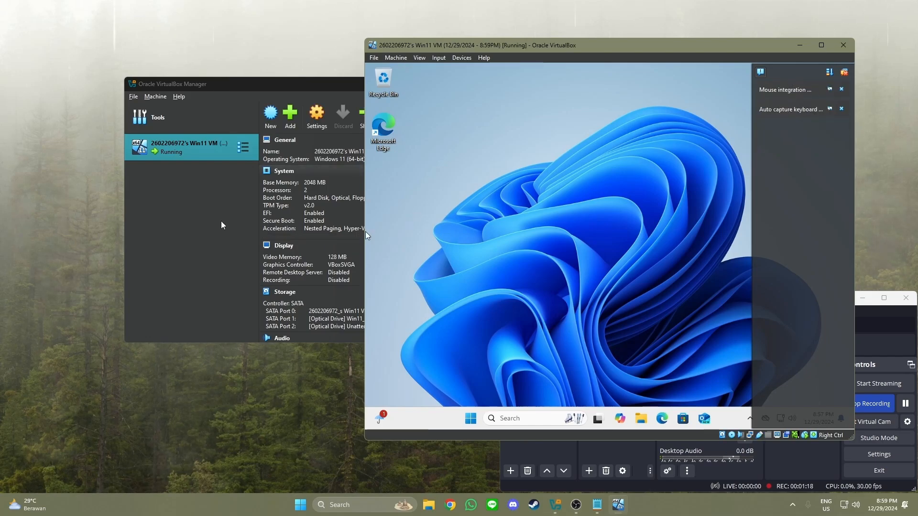
{"action": "left_click", "coordinate": [334, 237]}
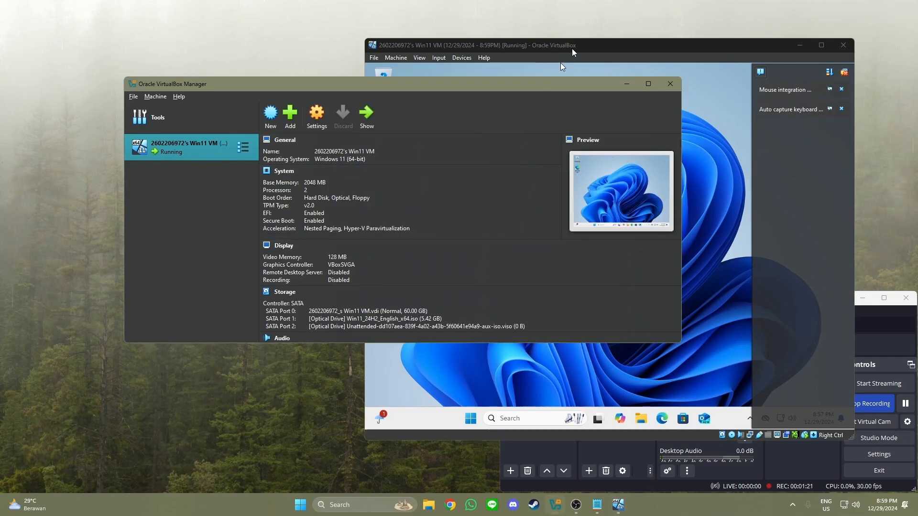
Open the Windows 11 virtual machine's snapshots list and inspect the 12/29/2024 - 8:59PM snapshot and the Current State entry
{"action": "left_click", "coordinate": [242, 148]}
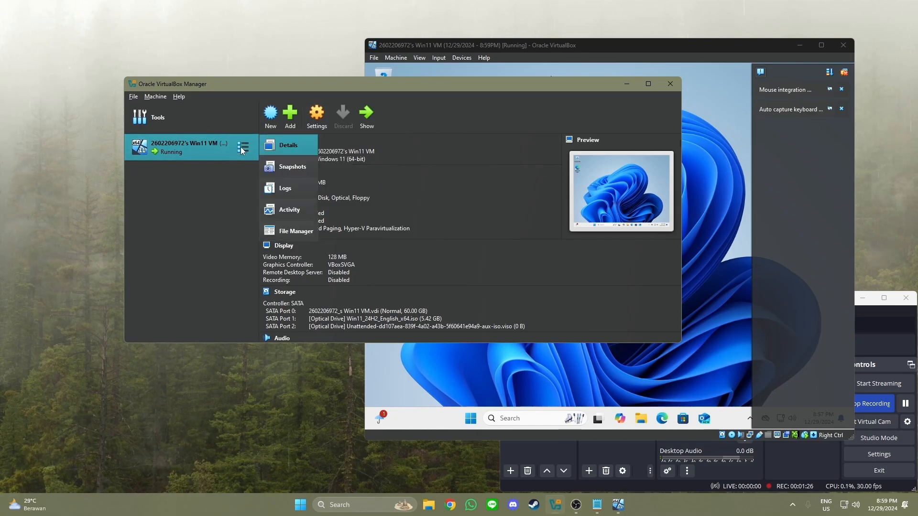
{"action": "left_click", "coordinate": [284, 166]}
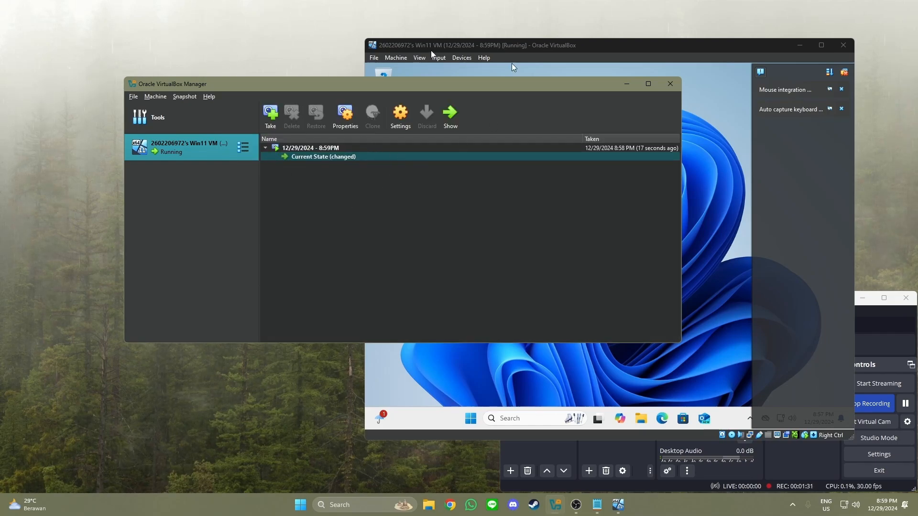
{"action": "left_click", "coordinate": [395, 66]}
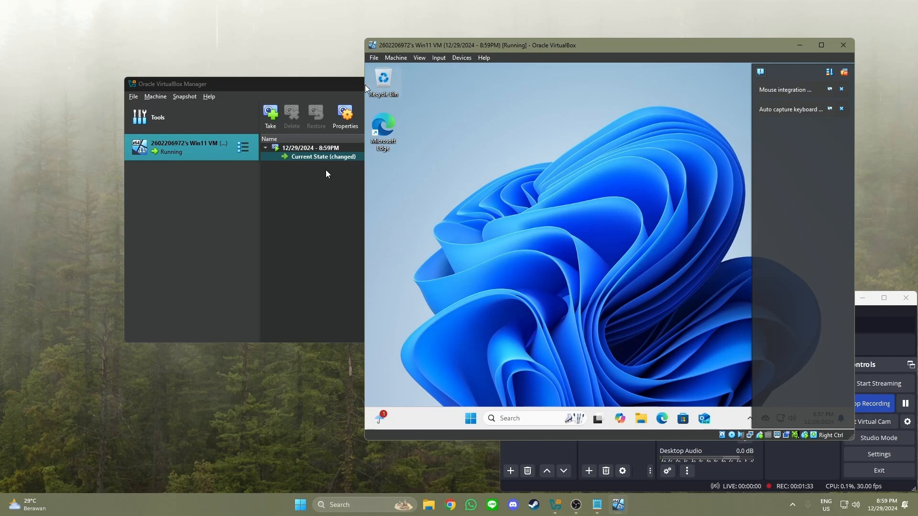
{"action": "left_click", "coordinate": [326, 165]}
{"action": "left_click", "coordinate": [310, 149]}
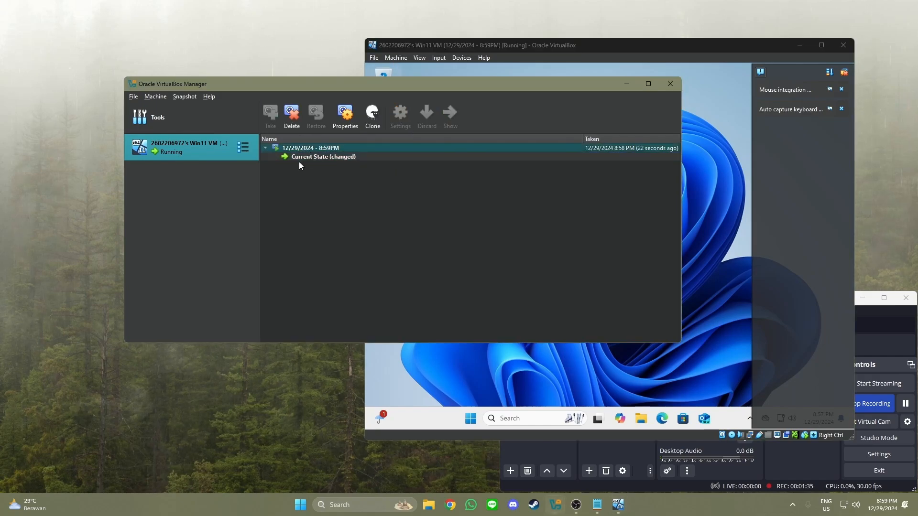
{"action": "left_click", "coordinate": [293, 157]}
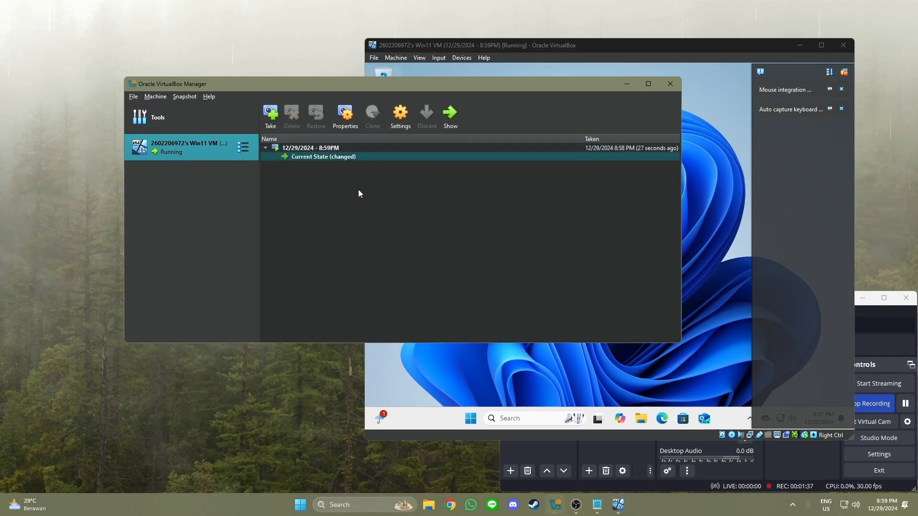
{"action": "left_click", "coordinate": [274, 123]}
{"action": "left_click_drag", "start_coordinate": [373, 142], "coordinate": [520, 143]}
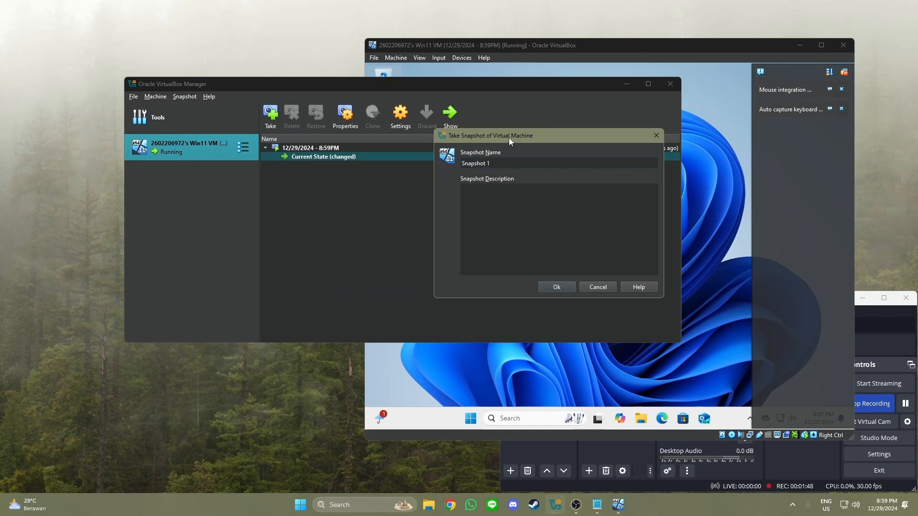
{"action": "left_click_drag", "start_coordinate": [509, 137], "coordinate": [451, 141]}
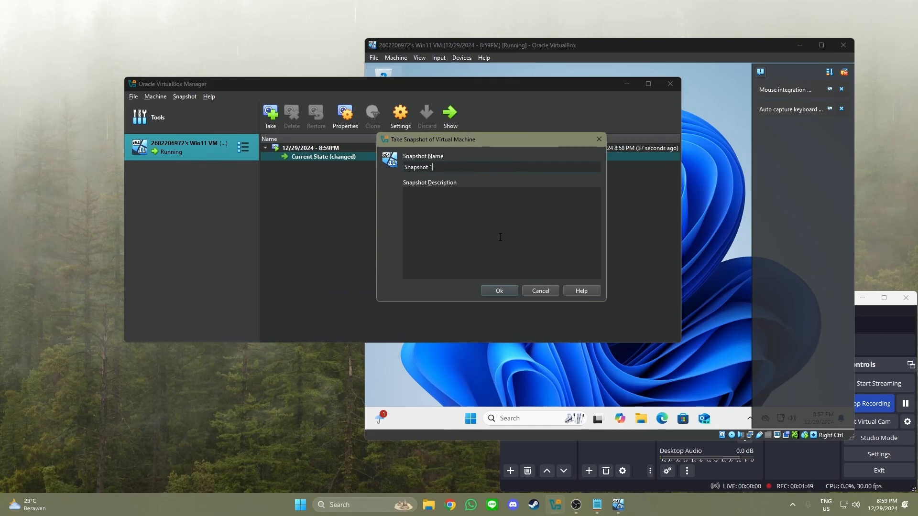
{"action": "left_click", "coordinate": [544, 290]}
Create a new folder named Folder test on the guest's desktop
{"action": "left_click", "coordinate": [477, 63]}
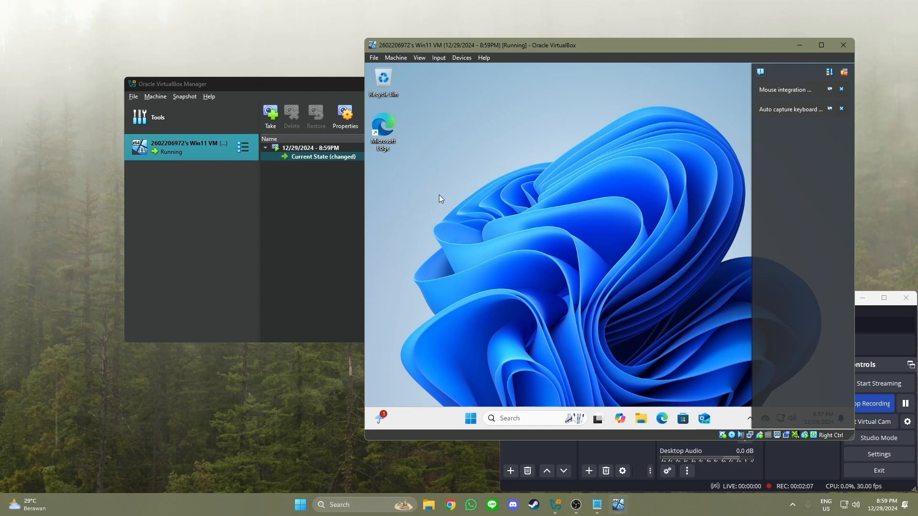
{"action": "right_click", "coordinate": [415, 192]}
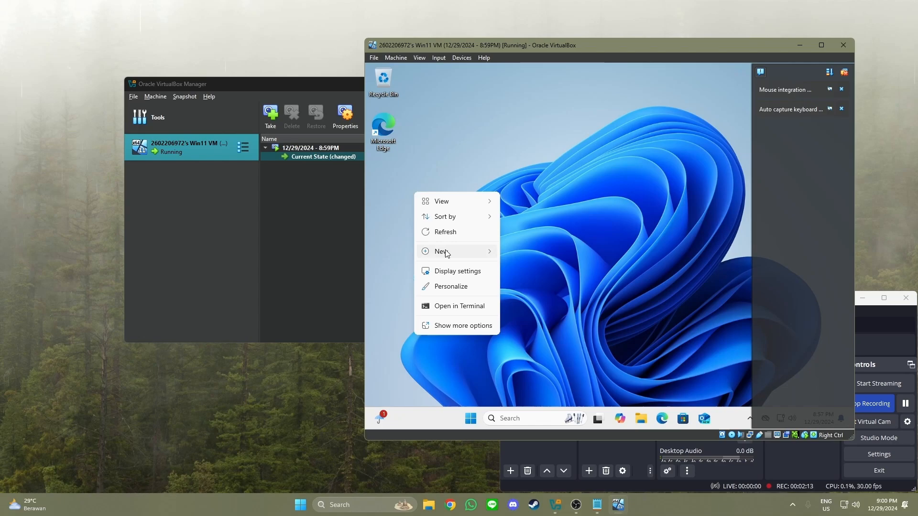
{"action": "mouse_move", "coordinate": [446, 249]}
{"action": "left_click", "coordinate": [508, 253]}
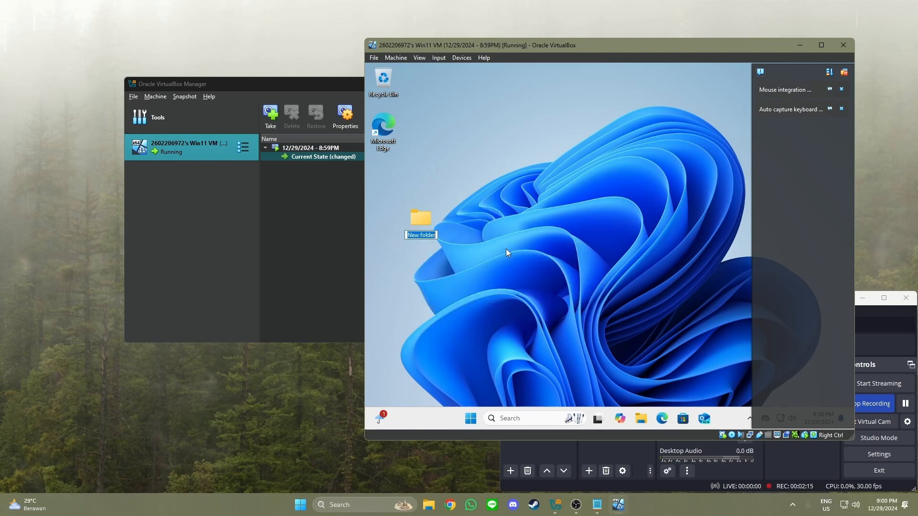
{"action": "type", "text": "Folder test"}
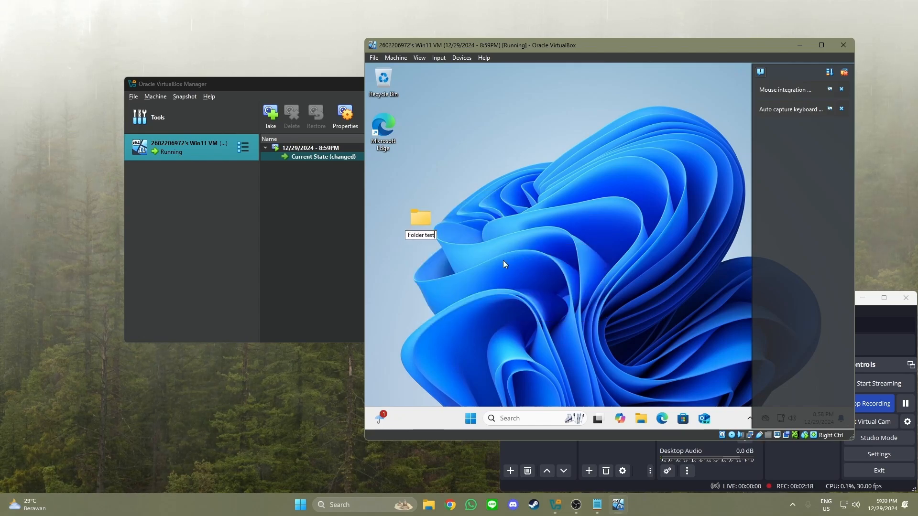
{"action": "key", "text": "Return"}
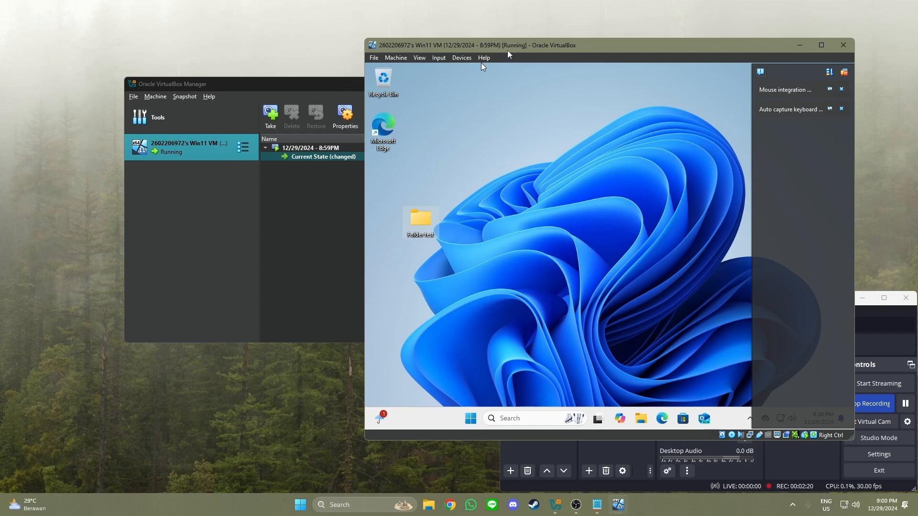
Reposition the virtual machine window and place the Folder test folder below the Microsoft Edge shortcut on the guest's desktop
{"action": "left_click_drag", "start_coordinate": [507, 48], "coordinate": [542, 68]}
{"action": "left_click", "coordinate": [375, 230]}
{"action": "left_click", "coordinate": [694, 196]}
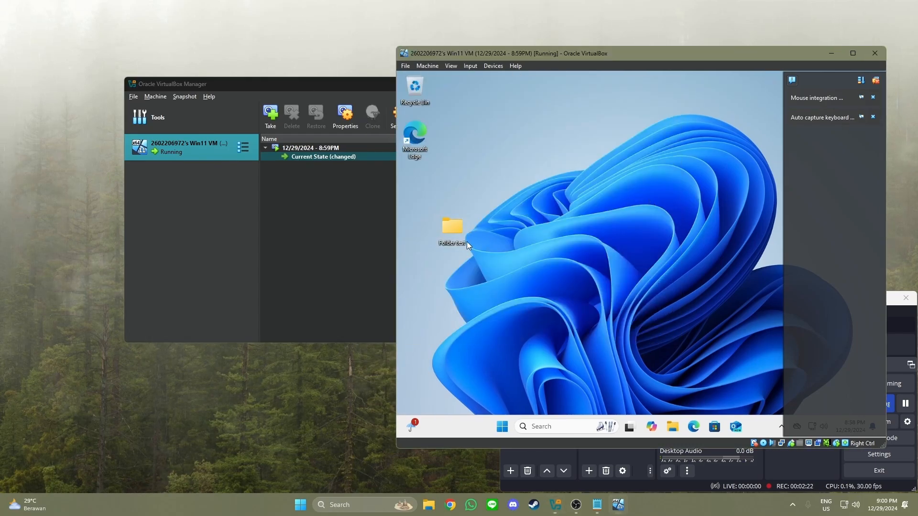
{"action": "left_click_drag", "start_coordinate": [423, 199], "coordinate": [417, 191]}
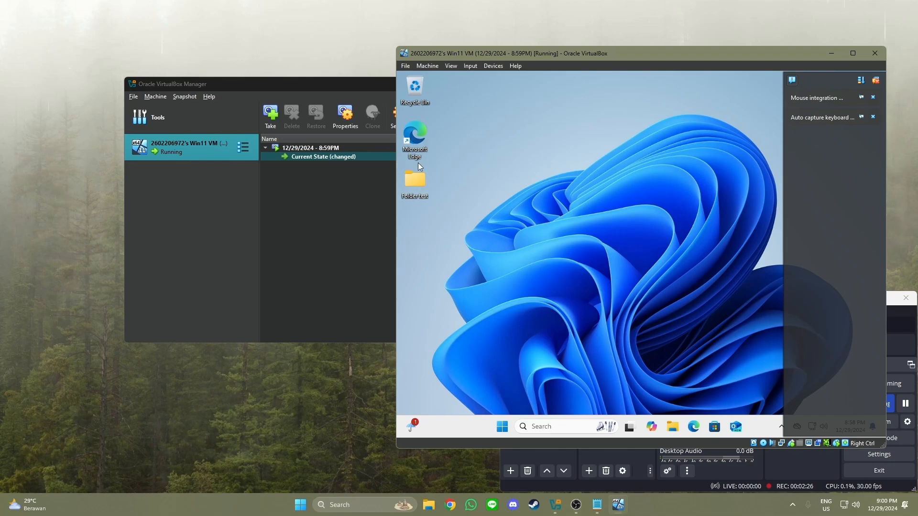
{"action": "left_click", "coordinate": [392, 154]}
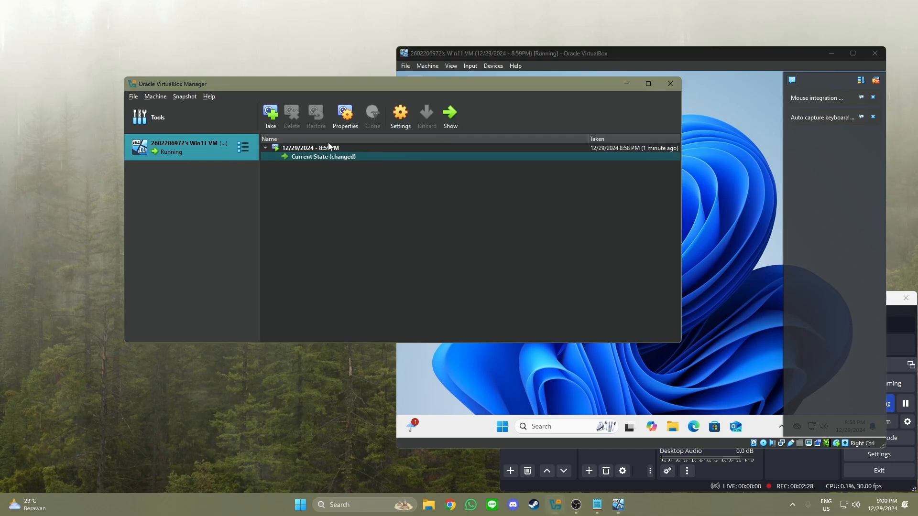
{"action": "left_click", "coordinate": [697, 254]}
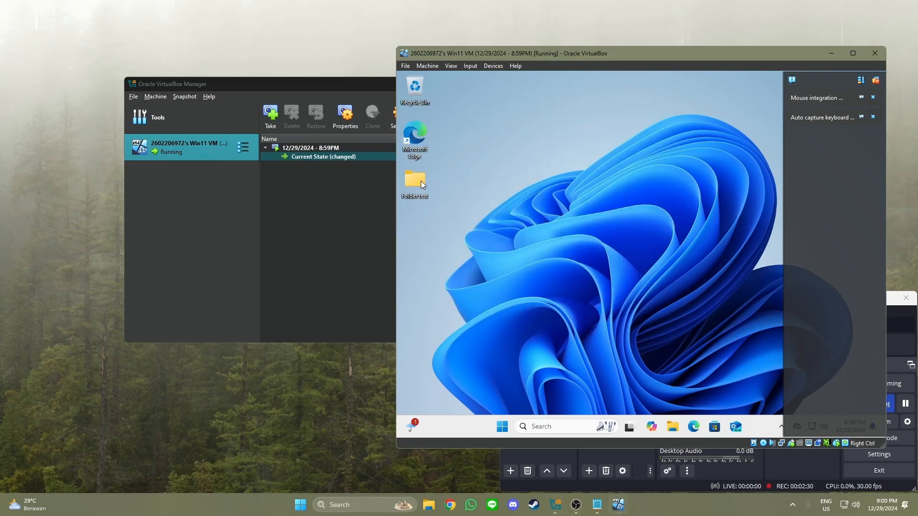
{"action": "left_click", "coordinate": [346, 197]}
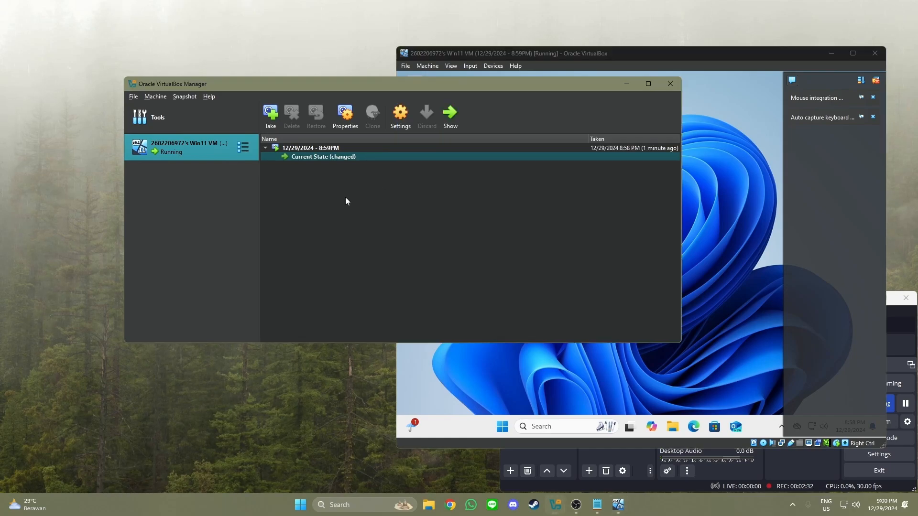
{"action": "left_click", "coordinate": [324, 148]}
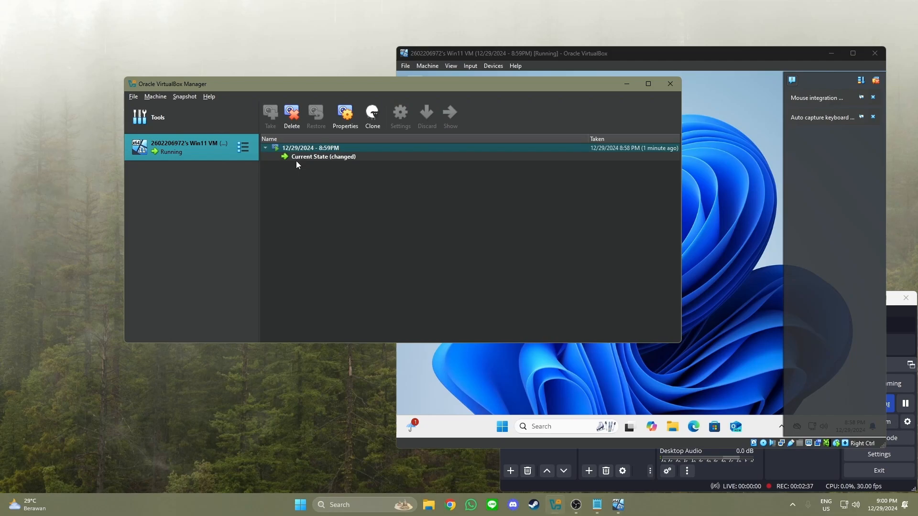
Close the running virtual machine by powering it off, without restoring the current snapshot
{"action": "left_click", "coordinate": [735, 139]}
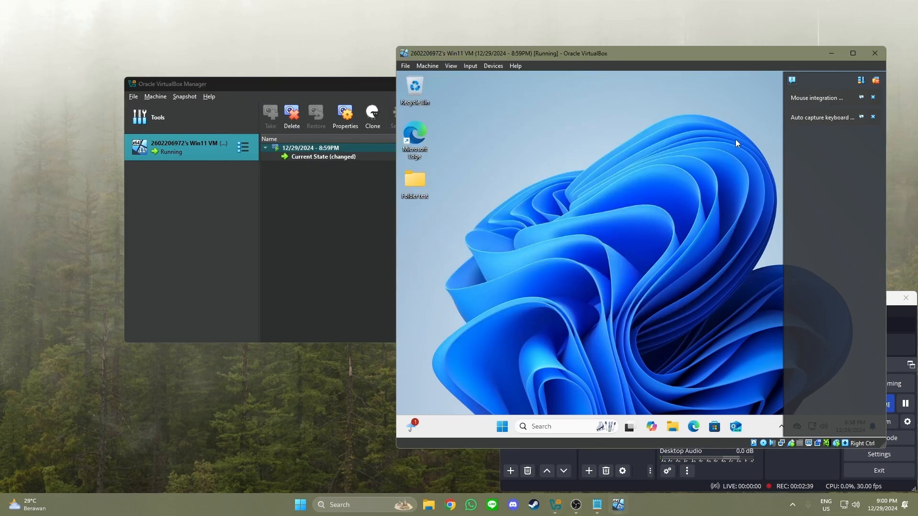
{"action": "left_click", "coordinate": [406, 66]}
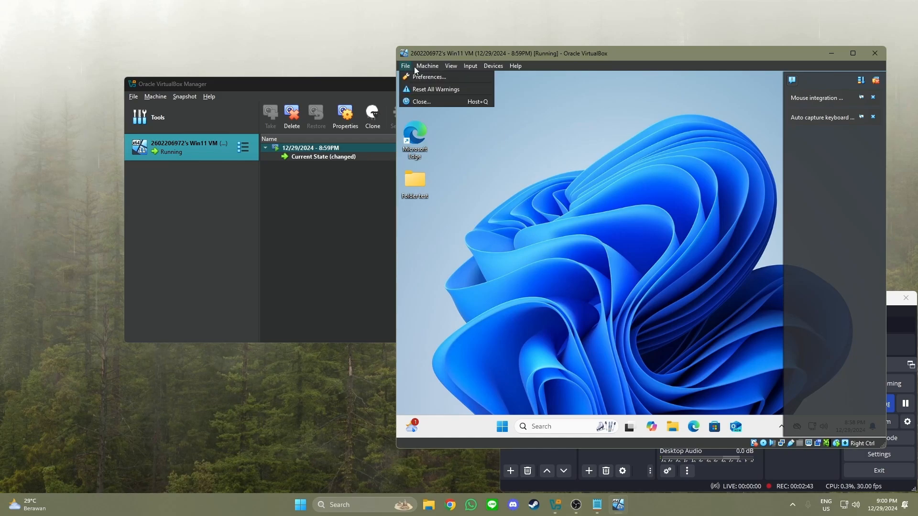
{"action": "left_click", "coordinate": [418, 101]}
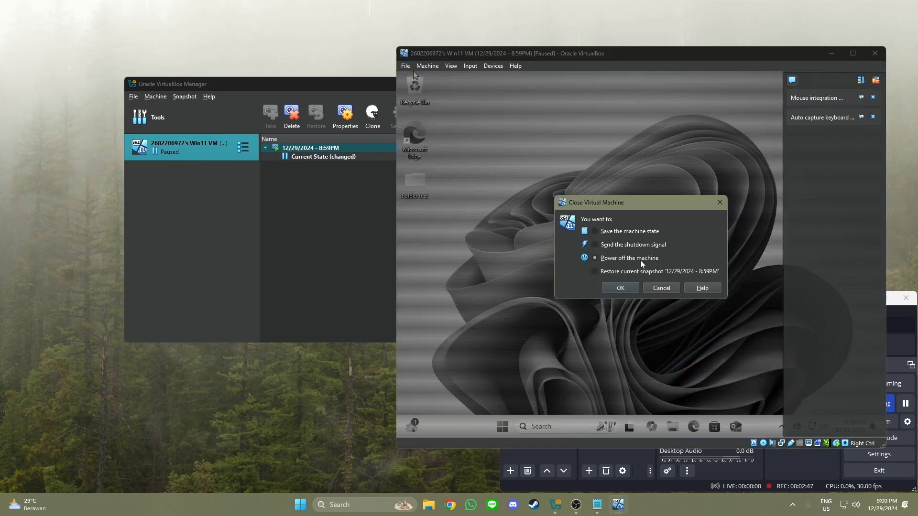
{"action": "left_click", "coordinate": [622, 287]}
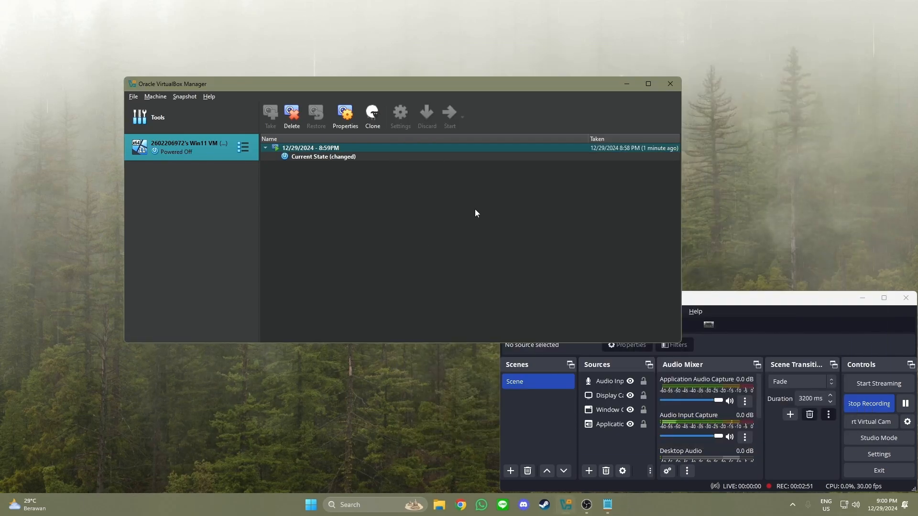
{"action": "right_click", "coordinate": [294, 151]}
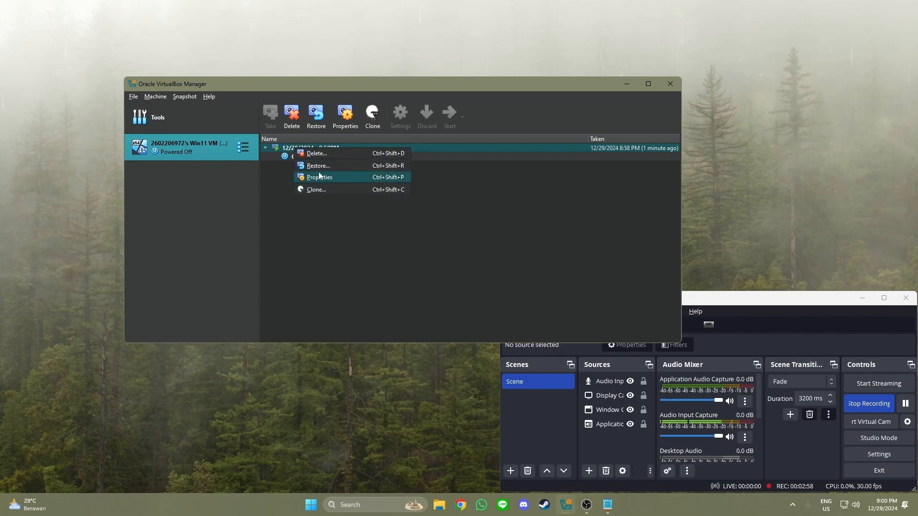
{"action": "left_click", "coordinate": [341, 167]}
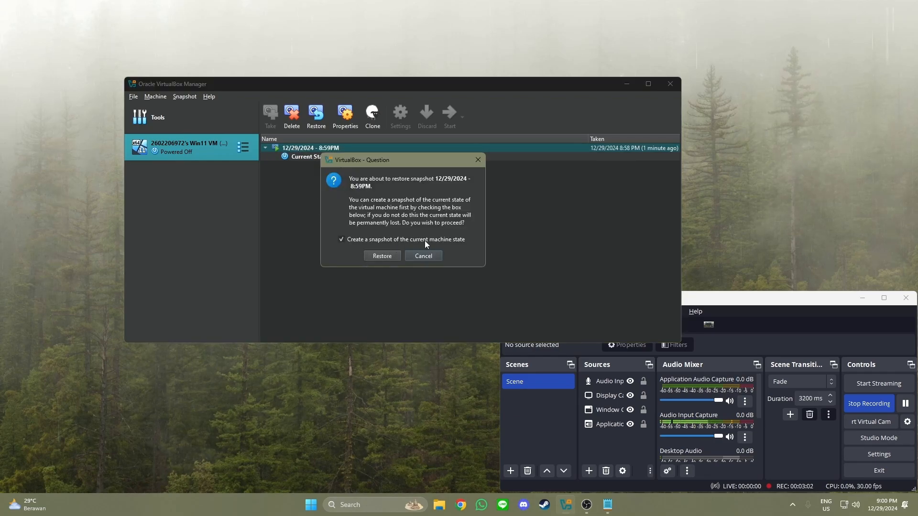
{"action": "left_click", "coordinate": [381, 255]}
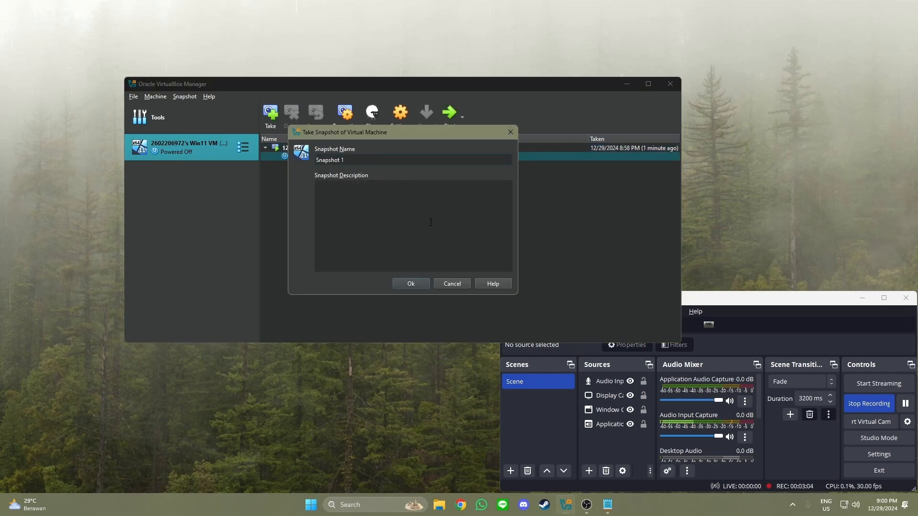
{"action": "left_click", "coordinate": [452, 284]}
{"action": "right_click", "coordinate": [317, 147]}
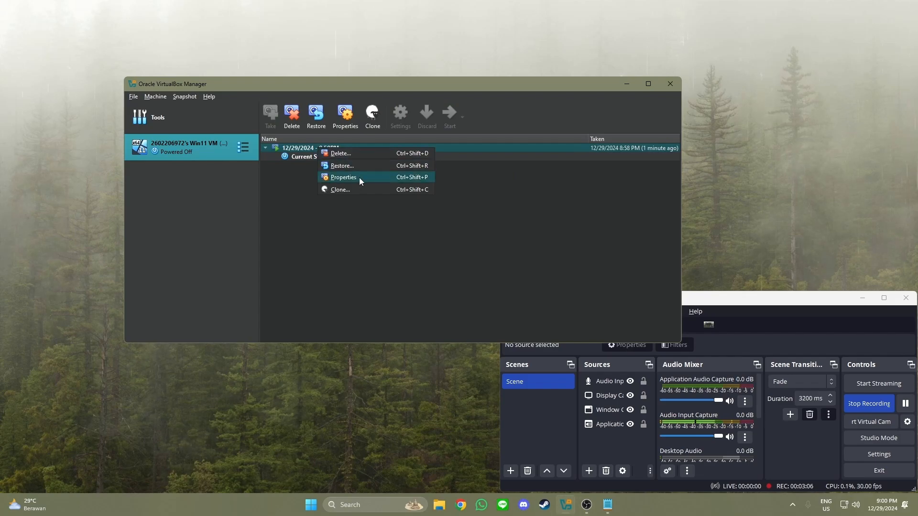
{"action": "left_click", "coordinate": [353, 165]}
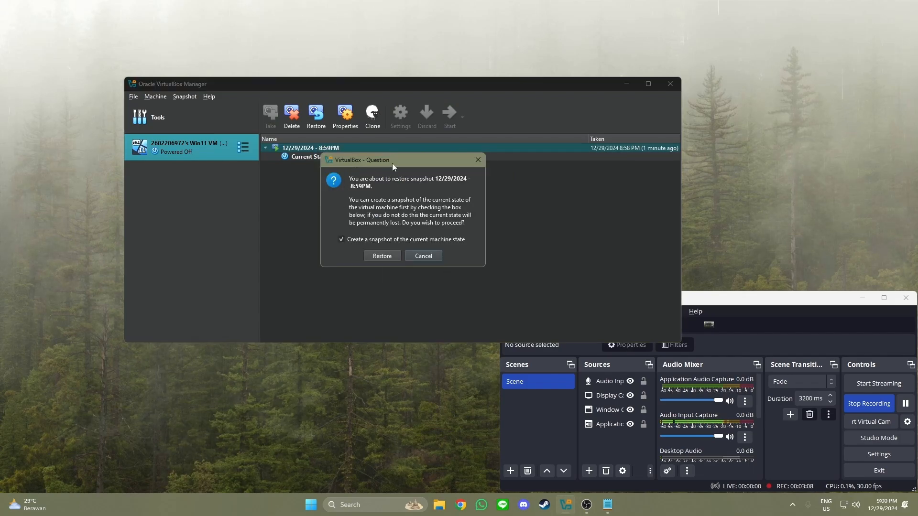
{"action": "left_click_drag", "start_coordinate": [561, 218], "coordinate": [430, 151]}
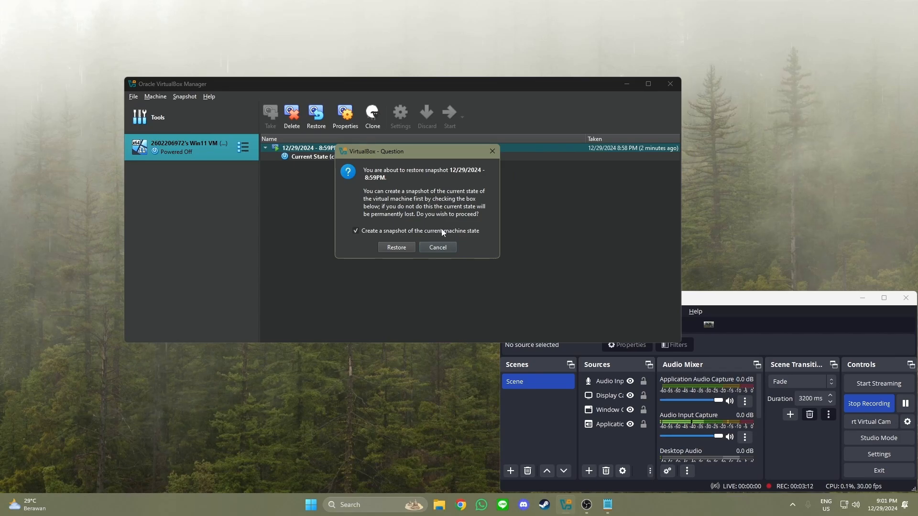
{"action": "left_click_drag", "start_coordinate": [419, 152], "coordinate": [387, 155]}
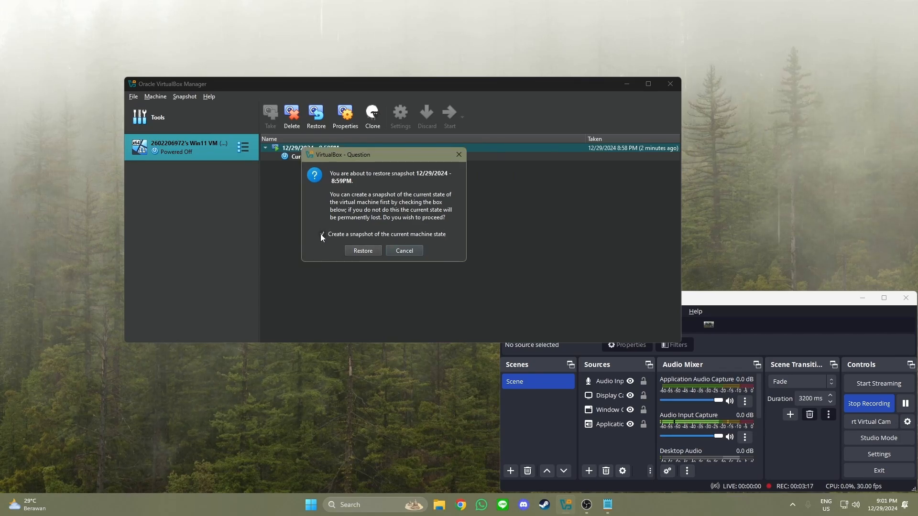
{"action": "left_click", "coordinate": [351, 250]}
{"action": "left_click_drag", "start_coordinate": [360, 161], "coordinate": [313, 161]}
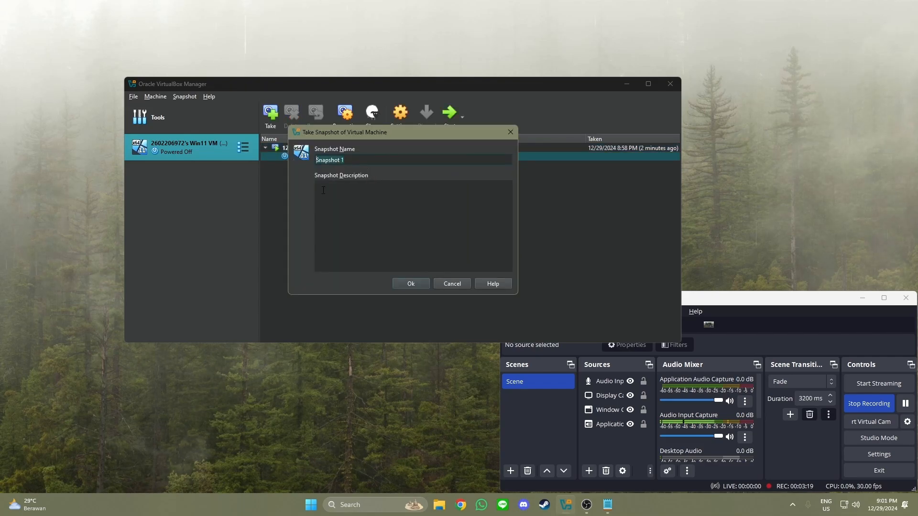
{"action": "left_click", "coordinate": [451, 283]}
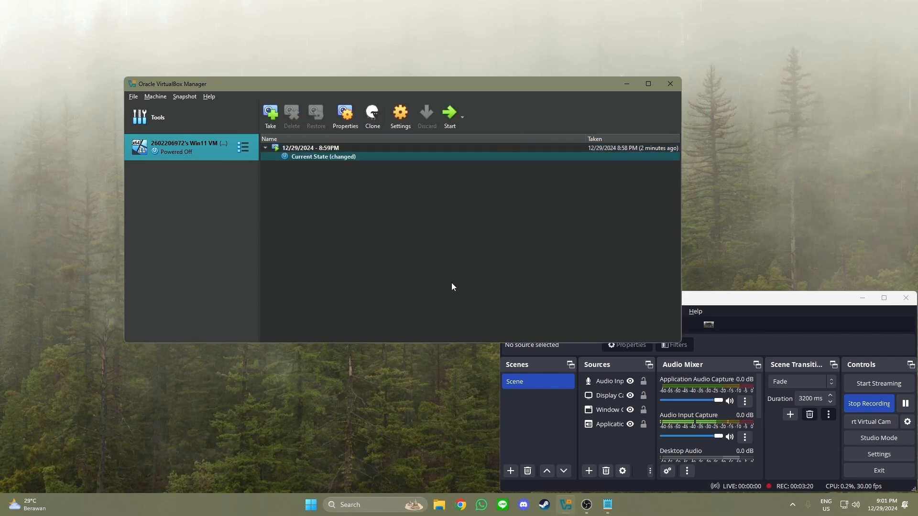
Restore the 12/29/2024 - 8:59PM snapshot without creating a snapshot of the current machine state, and start the virtual machine
{"action": "right_click", "coordinate": [312, 150]}
{"action": "left_click", "coordinate": [355, 168]}
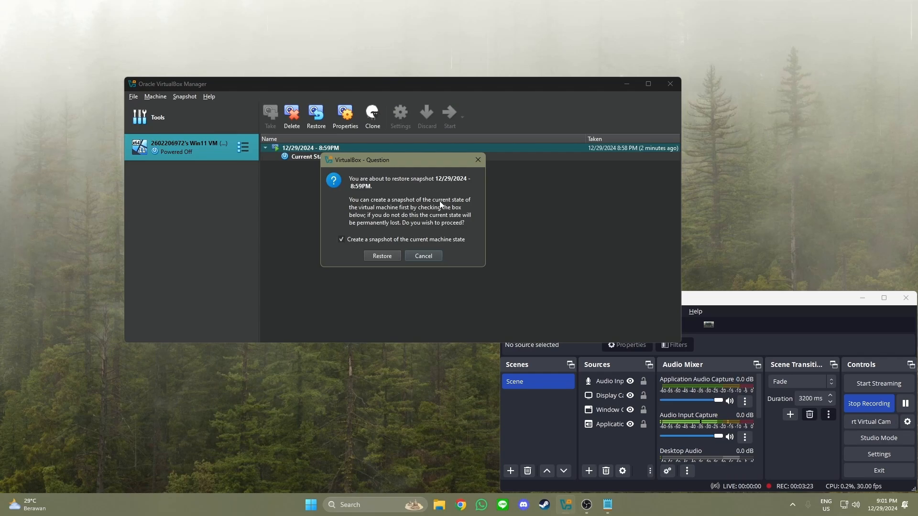
{"action": "left_click", "coordinate": [341, 239]}
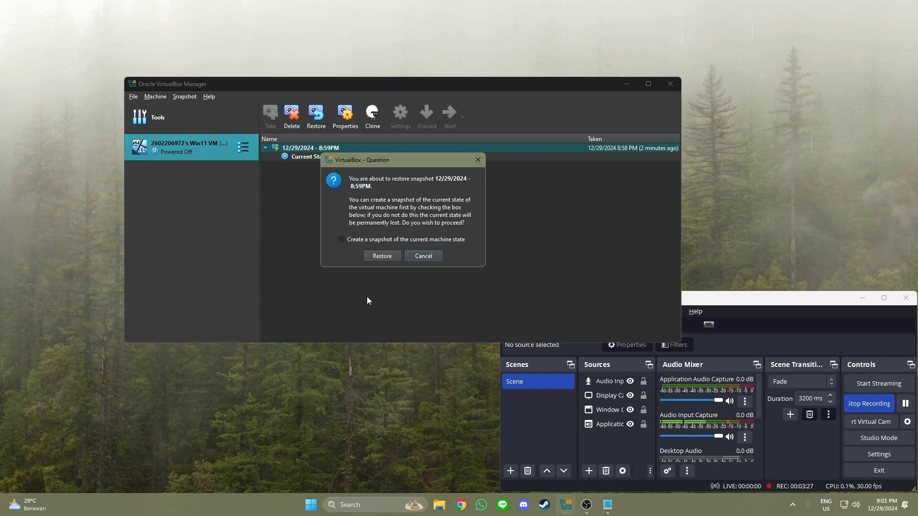
{"action": "left_click", "coordinate": [382, 255]}
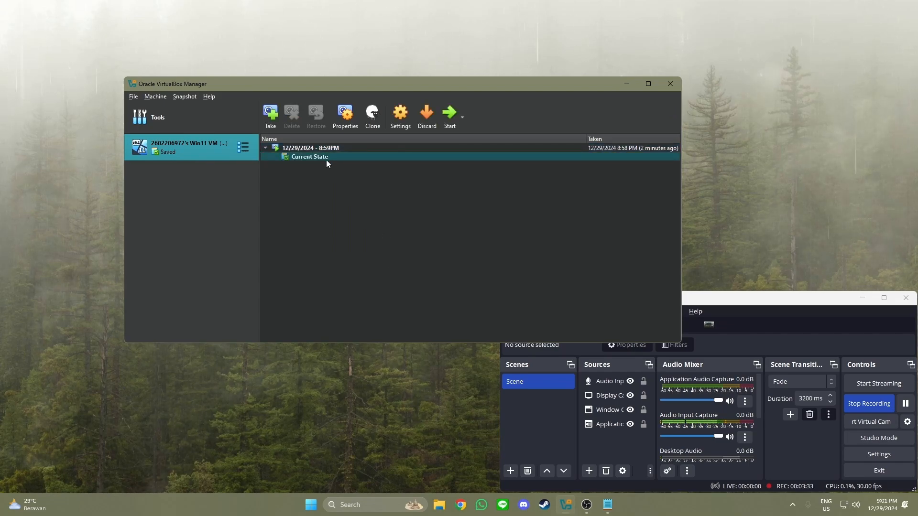
{"action": "double_click", "coordinate": [144, 152]}
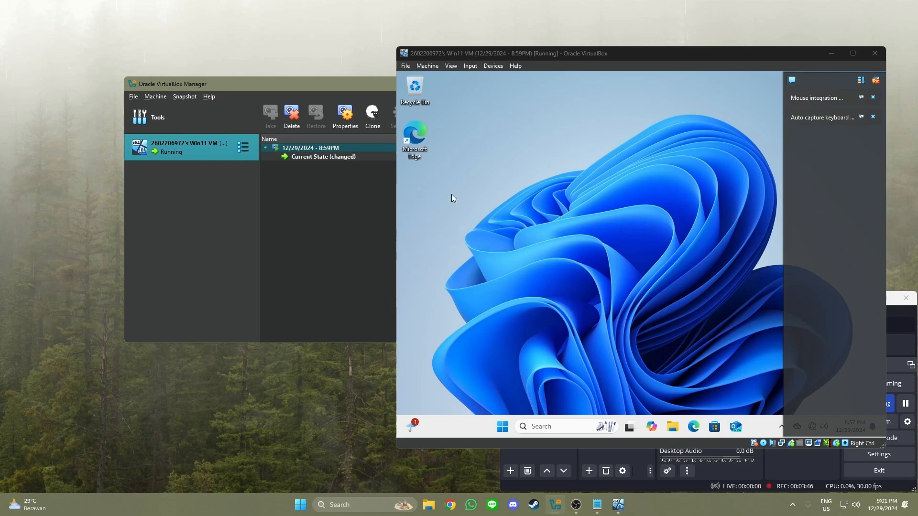
{"action": "left_click_drag", "start_coordinate": [512, 253], "coordinate": [397, 159]}
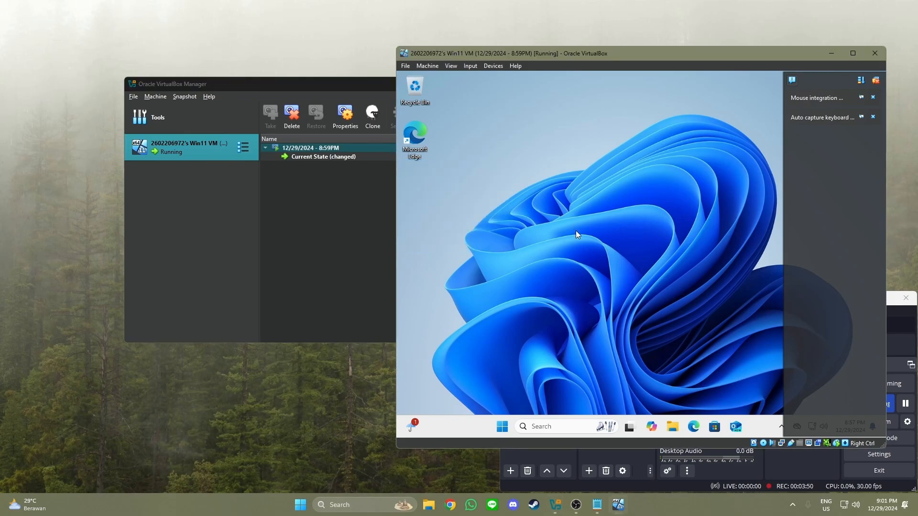
Delete the 12/29/2024 - 8:59PM snapshot of the running virtual machine and bring the virtual machine window back to the front
{"action": "left_click", "coordinate": [363, 190]}
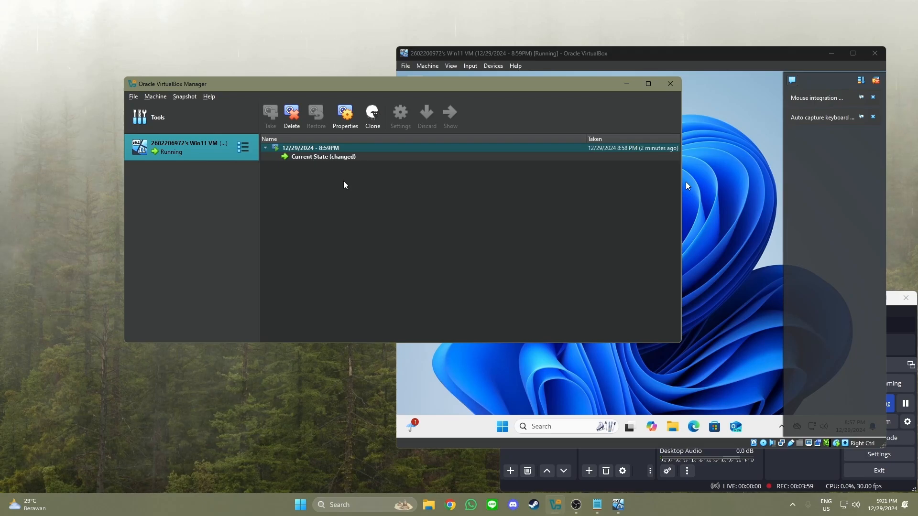
{"action": "right_click", "coordinate": [306, 152]}
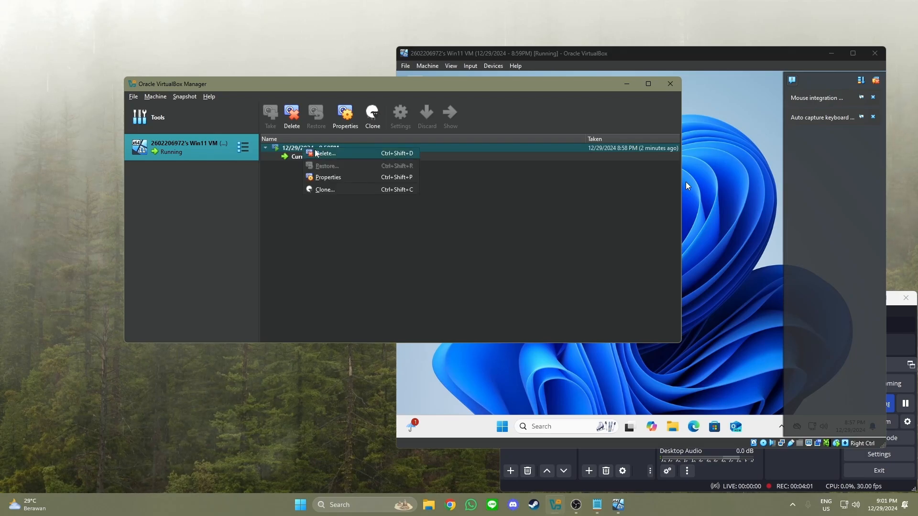
{"action": "left_click", "coordinate": [318, 156]}
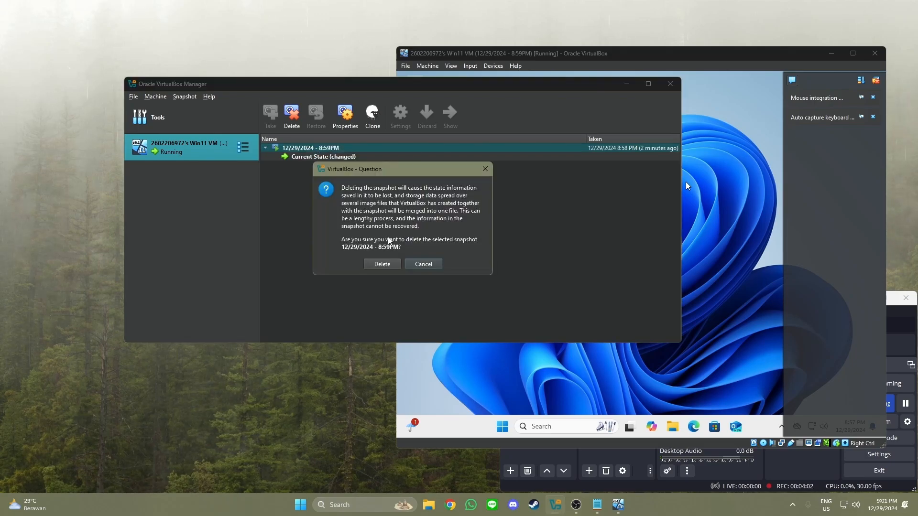
{"action": "left_click", "coordinate": [383, 264]}
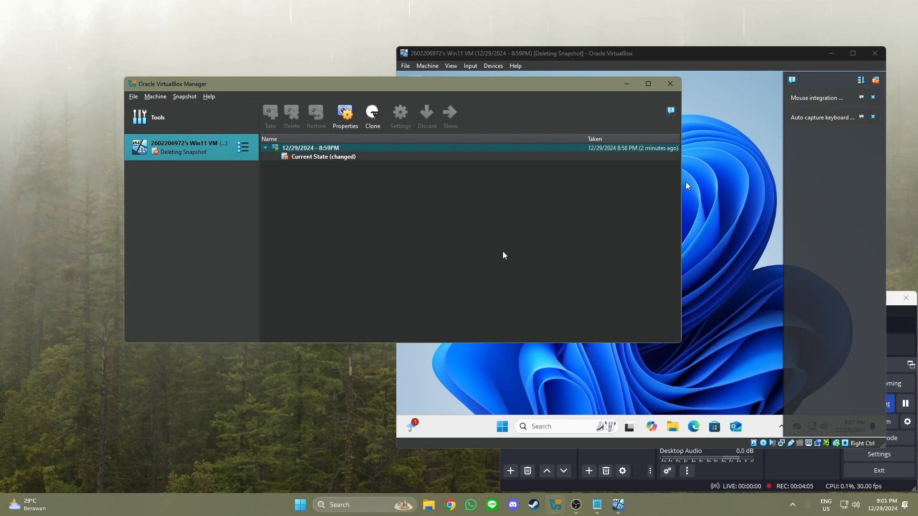
{"action": "left_click", "coordinate": [687, 186]}
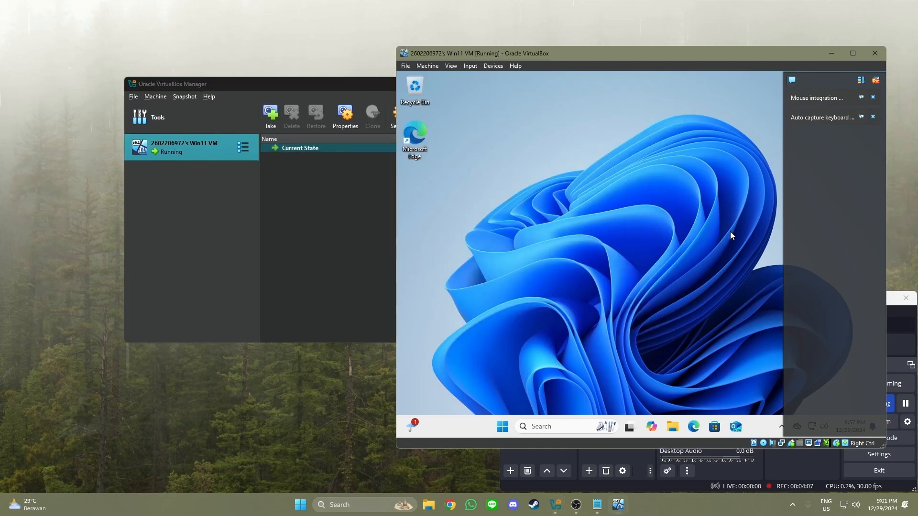
{"action": "left_click", "coordinate": [783, 463]}
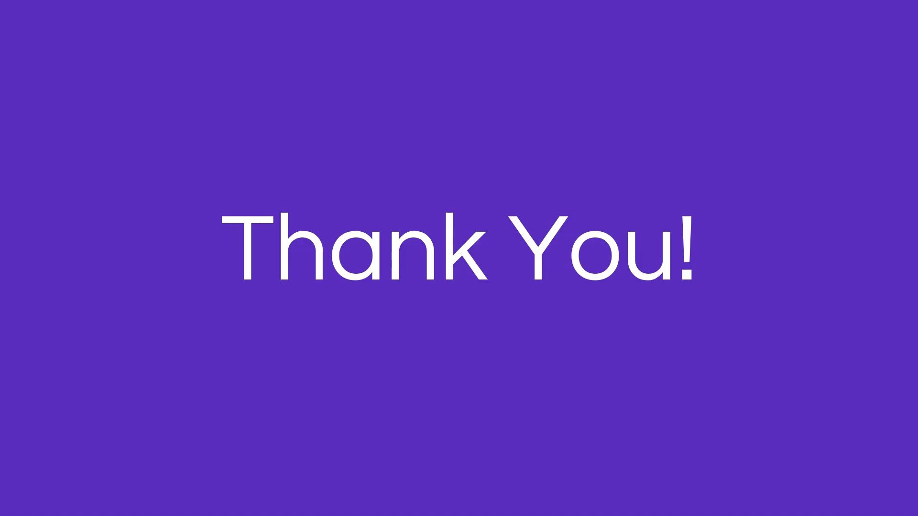